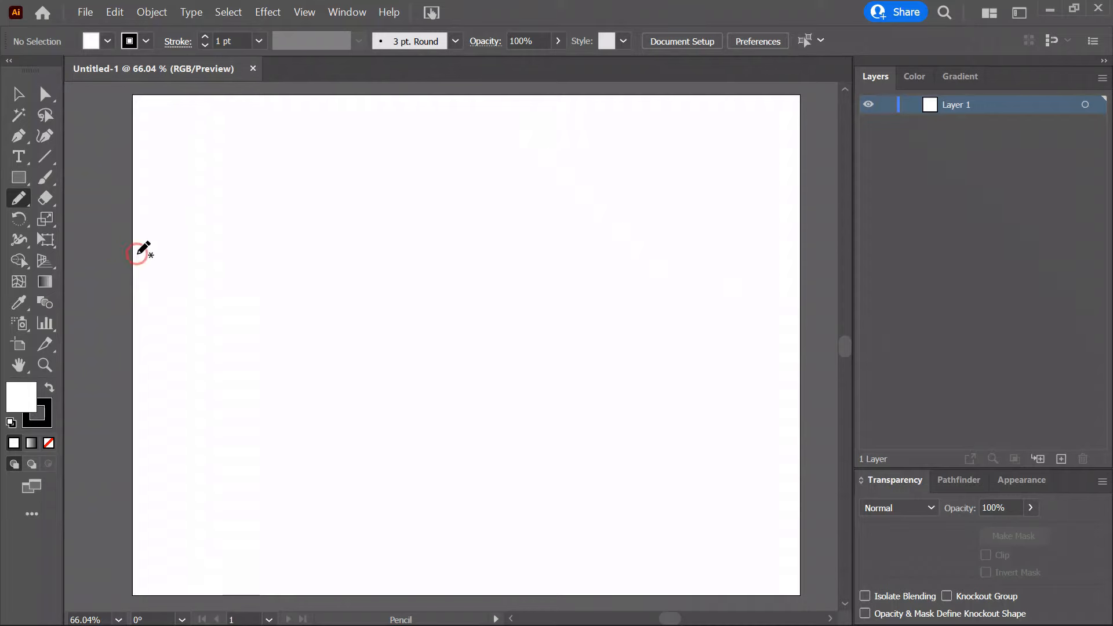
{"action": "mouse_move", "coordinate": [137, 254]}
{"action": "left_mouse_down"}
{"action": "mouse_move", "coordinate": [169, 269]}
{"action": "mouse_move", "coordinate": [168, 352]}
{"action": "left_mouse_up"}
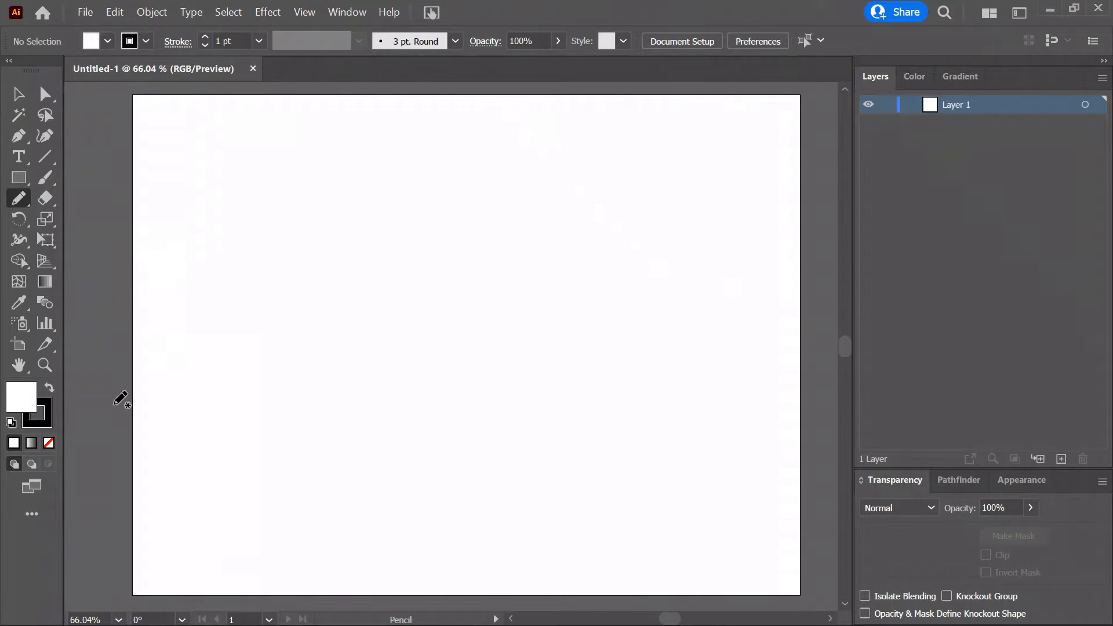
{"action": "left_click", "coordinate": [51, 389]}
{"action": "left_click", "coordinate": [50, 389]}
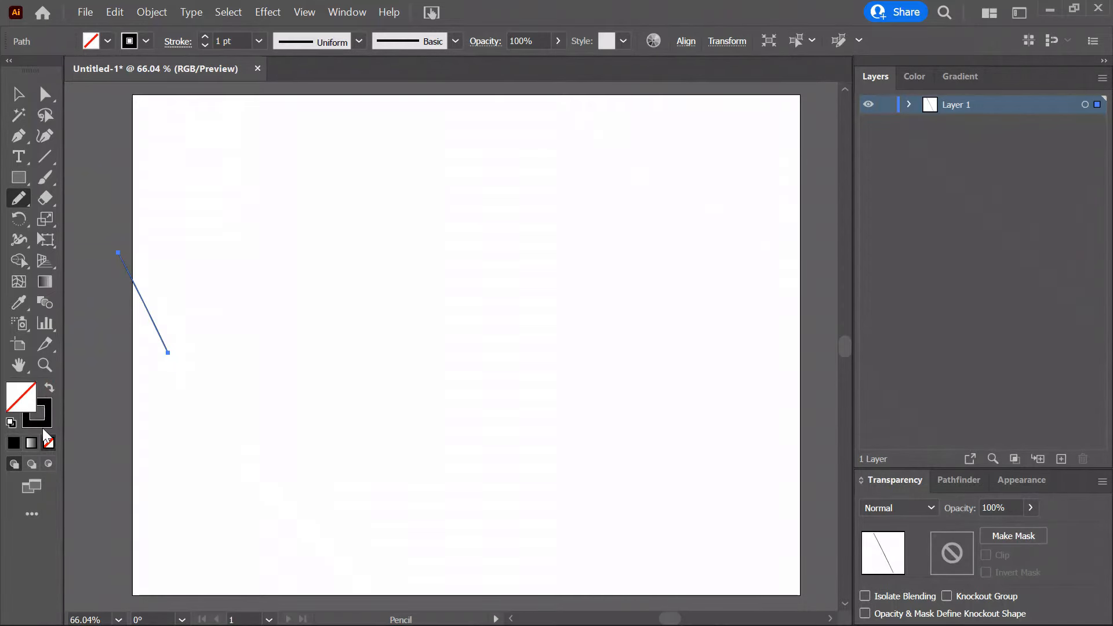
{"action": "left_click", "coordinate": [40, 420]}
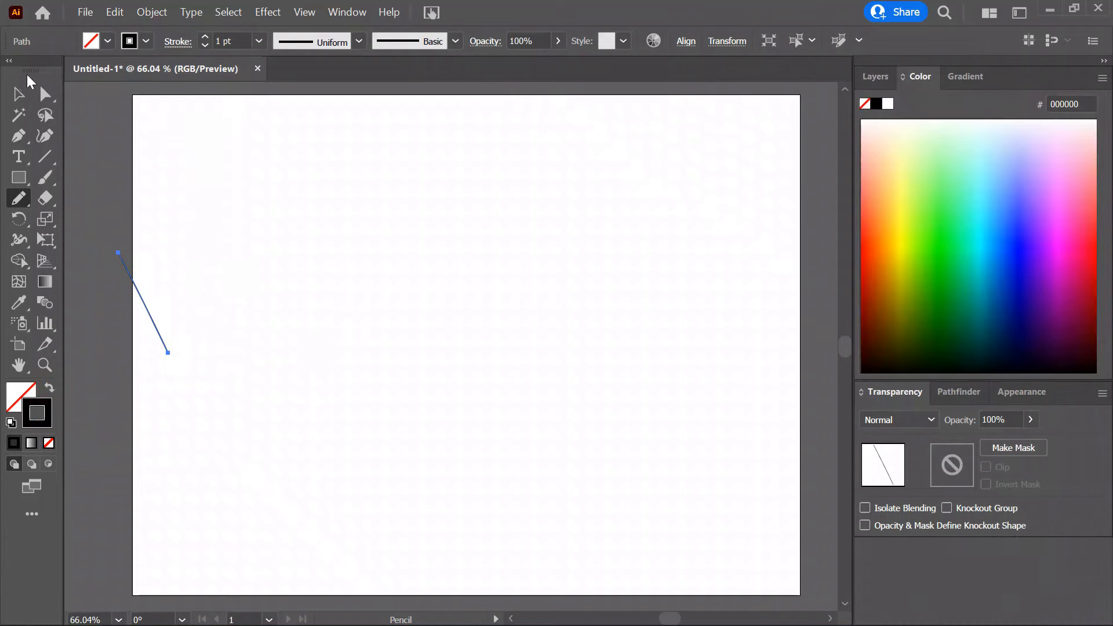
{"action": "left_click", "coordinate": [16, 93]}
{"action": "key", "text": "Delete"}
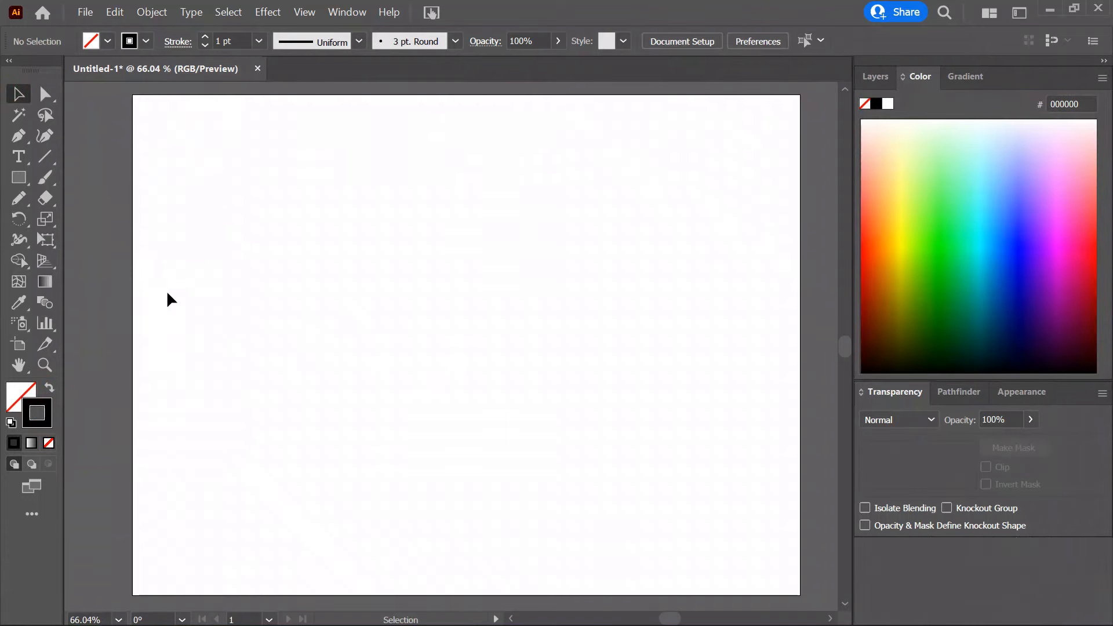
Draw a closed Pencil outline around the artboard's upper part, with a jagged torn-paper lower edge that spans its full width.
{"action": "left_click", "coordinate": [18, 198]}
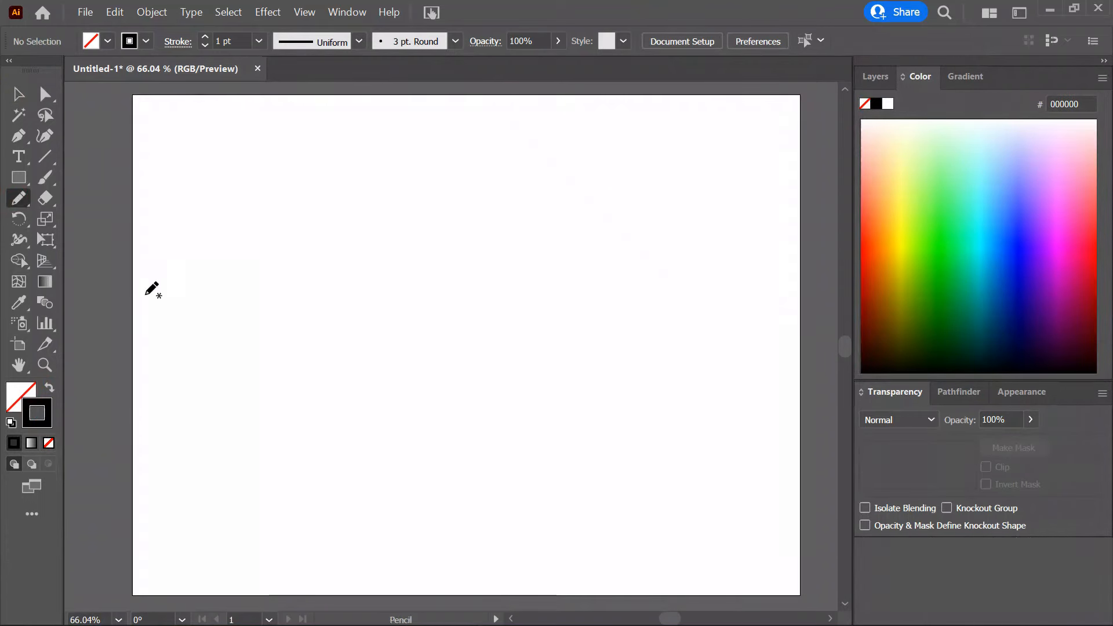
{"action": "mouse_move", "coordinate": [116, 245]}
{"action": "left_mouse_down"}
{"action": "mouse_move", "coordinate": [181, 260]}
{"action": "mouse_move", "coordinate": [237, 238]}
{"action": "mouse_move", "coordinate": [255, 259]}
{"action": "mouse_move", "coordinate": [297, 262]}
{"action": "mouse_move", "coordinate": [337, 239]}
{"action": "mouse_move", "coordinate": [378, 237]}
{"action": "mouse_move", "coordinate": [407, 252]}
{"action": "mouse_move", "coordinate": [445, 248]}
{"action": "mouse_move", "coordinate": [468, 268]}
{"action": "mouse_move", "coordinate": [494, 258]}
{"action": "mouse_move", "coordinate": [518, 287]}
{"action": "mouse_move", "coordinate": [542, 293]}
{"action": "mouse_move", "coordinate": [549, 277]}
{"action": "mouse_move", "coordinate": [591, 260]}
{"action": "mouse_move", "coordinate": [609, 257]}
{"action": "mouse_move", "coordinate": [644, 282]}
{"action": "mouse_move", "coordinate": [681, 244]}
{"action": "mouse_move", "coordinate": [740, 252]}
{"action": "mouse_move", "coordinate": [803, 242]}
{"action": "left_mouse_up"}
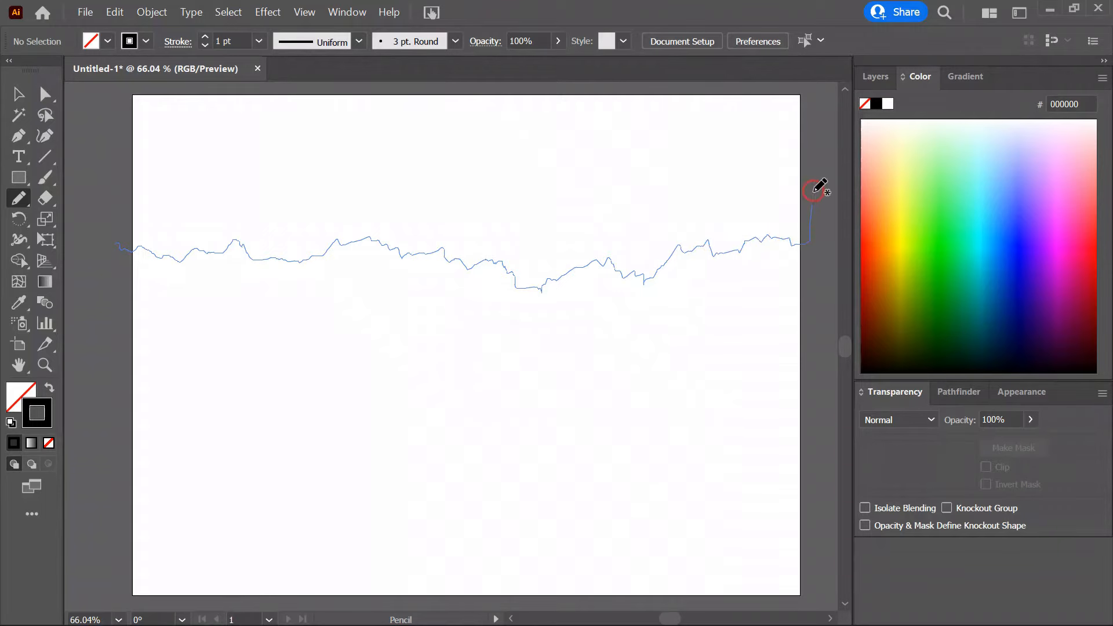
{"action": "left_click_drag", "start_coordinate": [813, 192], "coordinate": [817, 108]}
{"action": "left_click_drag", "start_coordinate": [204, 68], "coordinate": [124, 98]}
{"action": "left_click_drag", "start_coordinate": [122, 233], "coordinate": [118, 238]}
{"action": "left_click_drag", "start_coordinate": [390, 218], "coordinate": [375, 290]}
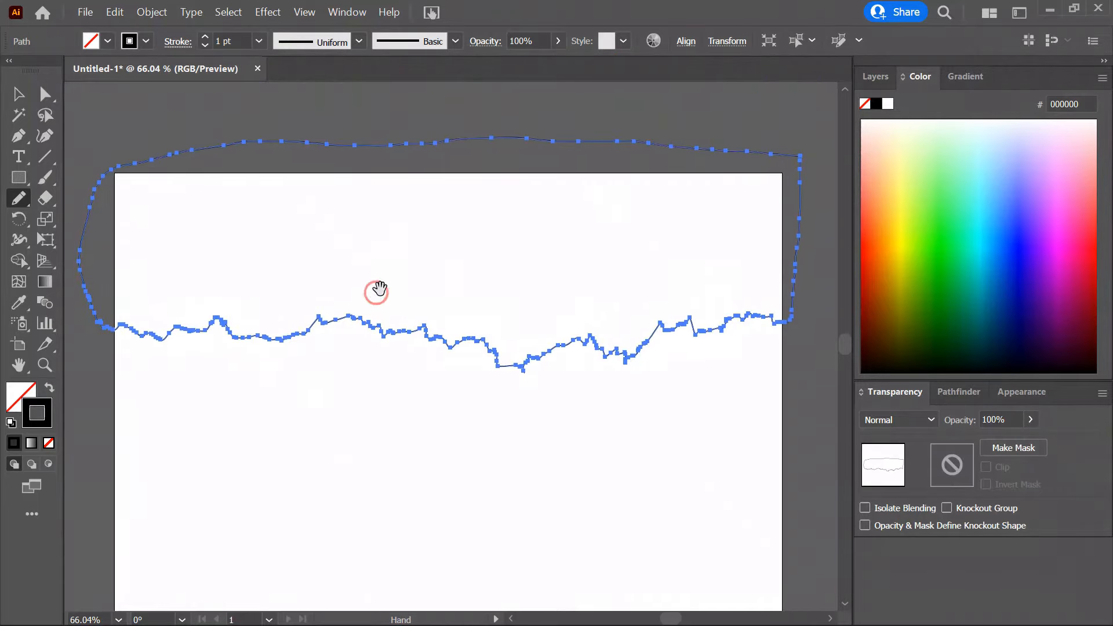
Fill the torn-edge shape with grey 939393, remove its stroke and deselect it.
{"action": "left_click", "coordinate": [49, 389]}
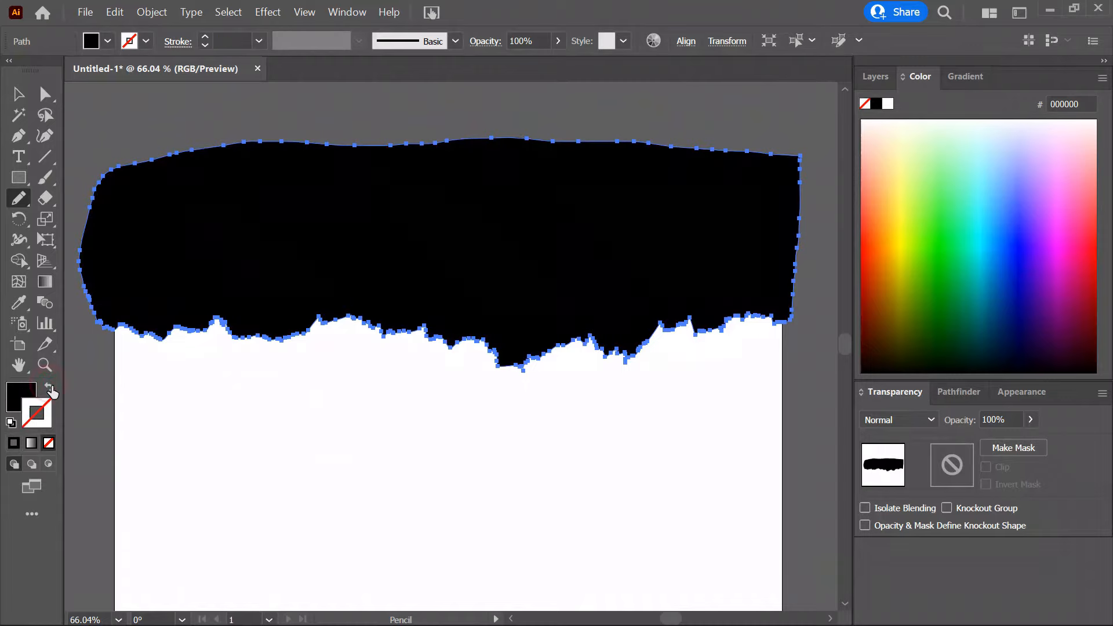
{"action": "left_click", "coordinate": [10, 404]}
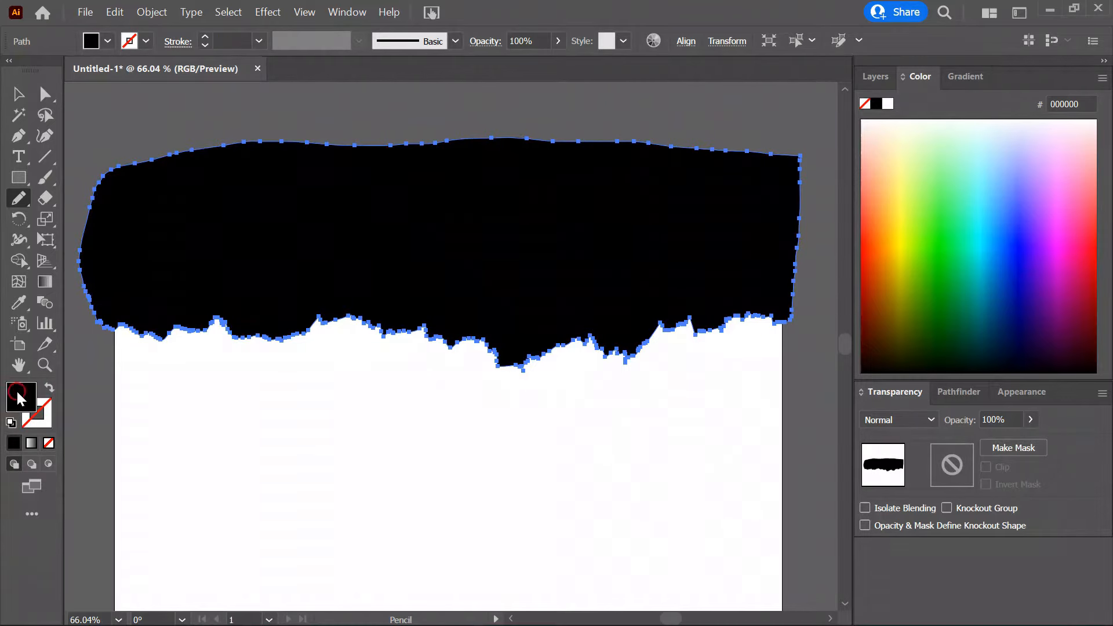
{"action": "double_click", "coordinate": [21, 398]}
{"action": "left_click", "coordinate": [616, 352]}
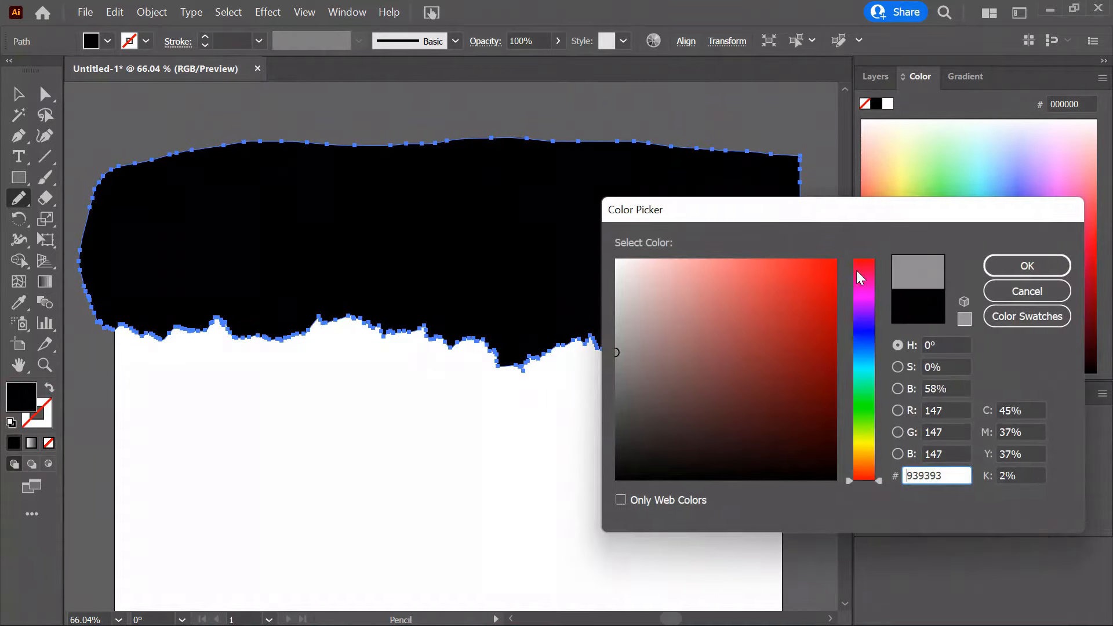
{"action": "left_click", "coordinate": [1026, 266]}
{"action": "key", "text": "v"}
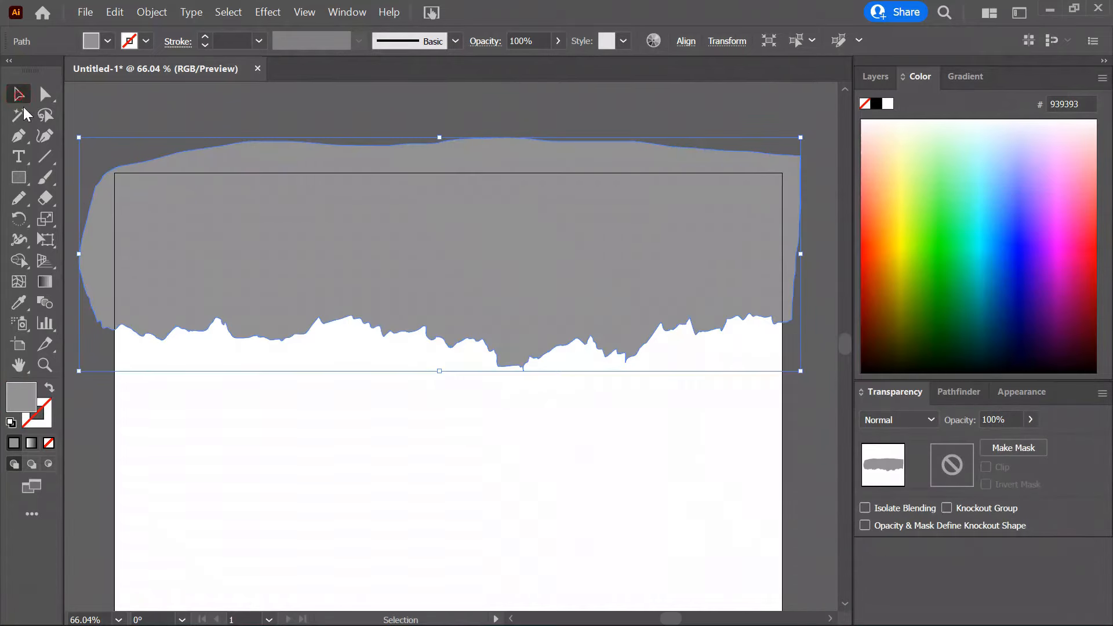
{"action": "left_click", "coordinate": [279, 474]}
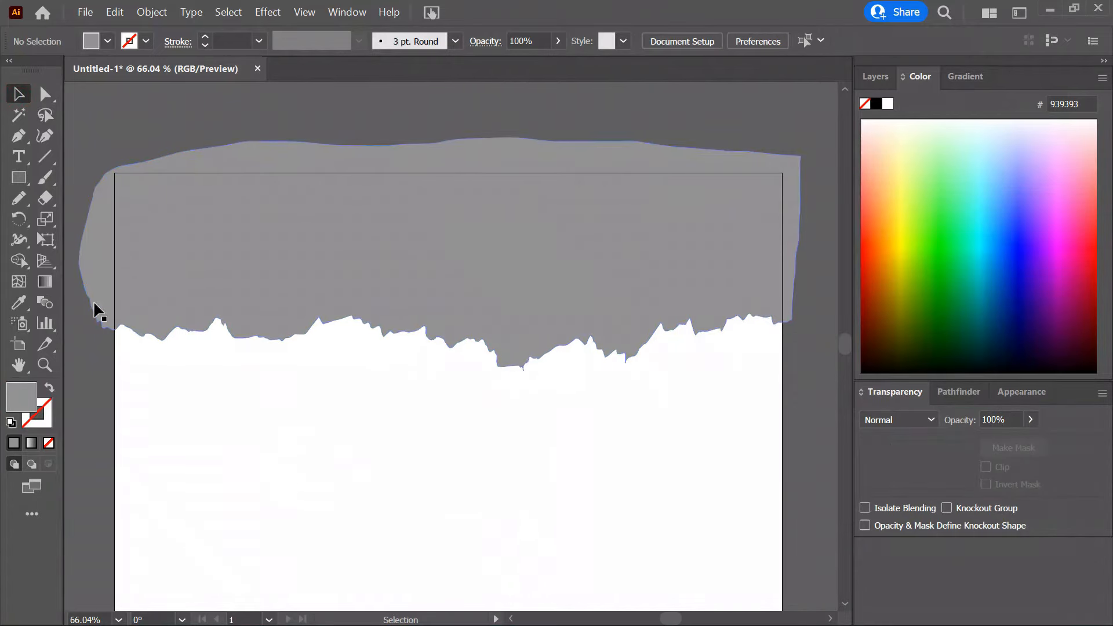
Draw a second closed Pencil outline over the grey shape, with its jagged lower edge slightly above the grey one.
{"action": "left_click", "coordinate": [18, 200]}
{"action": "left_click_drag", "start_coordinate": [297, 391], "coordinate": [336, 385]}
{"action": "mouse_move", "coordinate": [290, 348]}
{"action": "left_mouse_down"}
{"action": "mouse_move", "coordinate": [337, 344]}
{"action": "mouse_move", "coordinate": [304, 367]}
{"action": "left_mouse_up"}
{"action": "left_click_drag", "start_coordinate": [404, 400], "coordinate": [357, 413]}
{"action": "left_click_drag", "start_coordinate": [436, 445], "coordinate": [417, 432]}
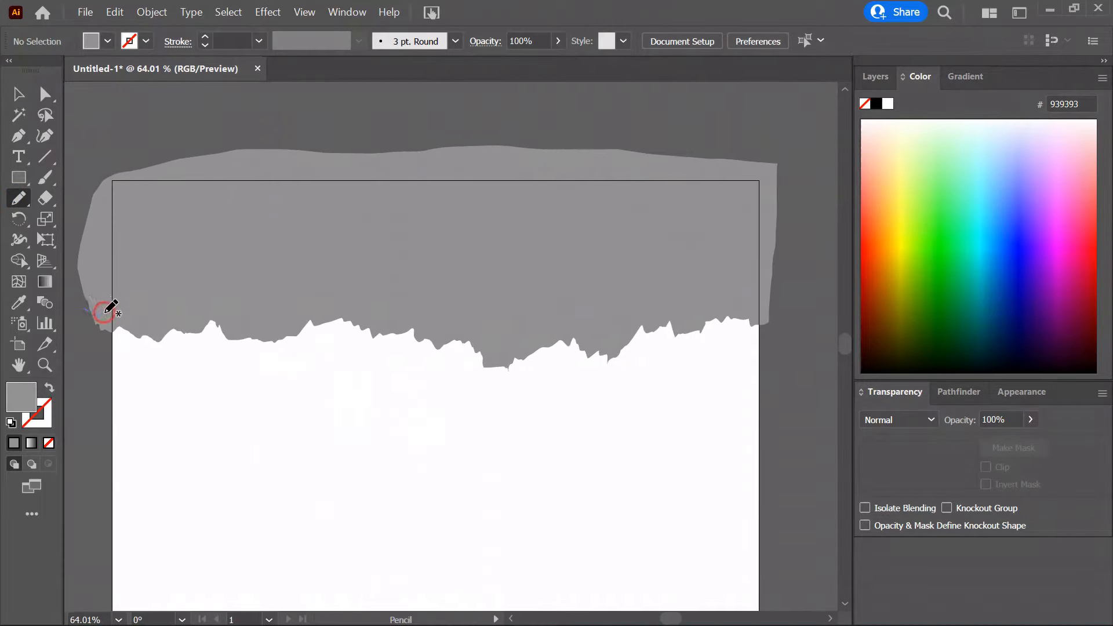
{"action": "mouse_move", "coordinate": [105, 312]}
{"action": "left_mouse_down"}
{"action": "mouse_move", "coordinate": [187, 326]}
{"action": "mouse_move", "coordinate": [257, 292]}
{"action": "mouse_move", "coordinate": [297, 308]}
{"action": "mouse_move", "coordinate": [332, 279]}
{"action": "mouse_move", "coordinate": [369, 274]}
{"action": "mouse_move", "coordinate": [418, 319]}
{"action": "mouse_move", "coordinate": [465, 302]}
{"action": "mouse_move", "coordinate": [534, 327]}
{"action": "mouse_move", "coordinate": [549, 312]}
{"action": "mouse_move", "coordinate": [595, 341]}
{"action": "mouse_move", "coordinate": [653, 321]}
{"action": "mouse_move", "coordinate": [706, 279]}
{"action": "mouse_move", "coordinate": [749, 266]}
{"action": "mouse_move", "coordinate": [771, 286]}
{"action": "left_mouse_up"}
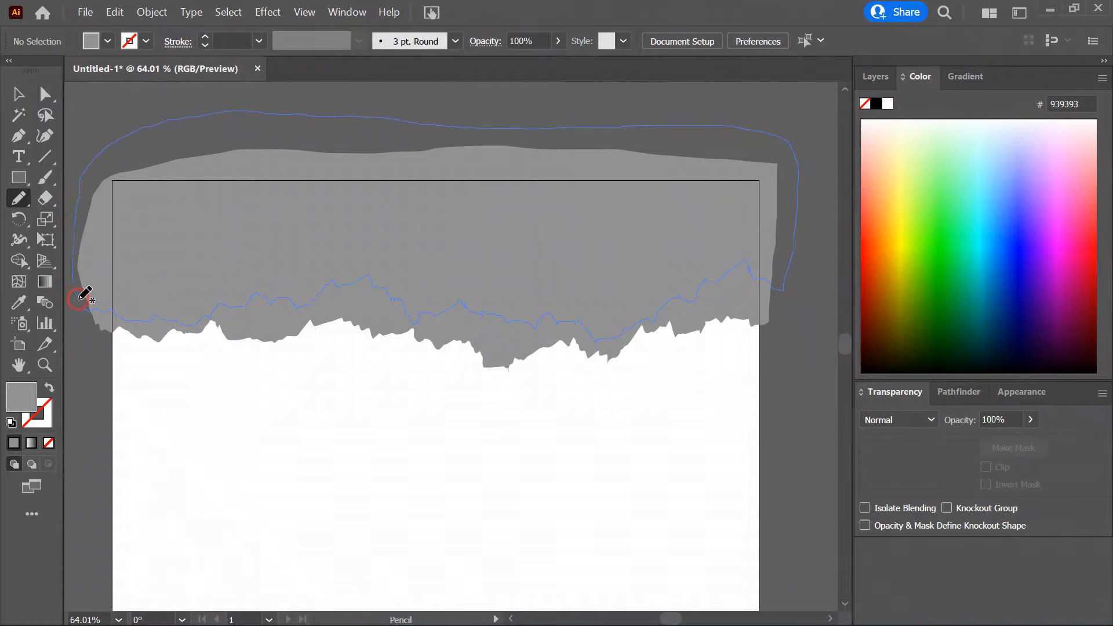
{"action": "left_click_drag", "start_coordinate": [80, 305], "coordinate": [76, 312]}
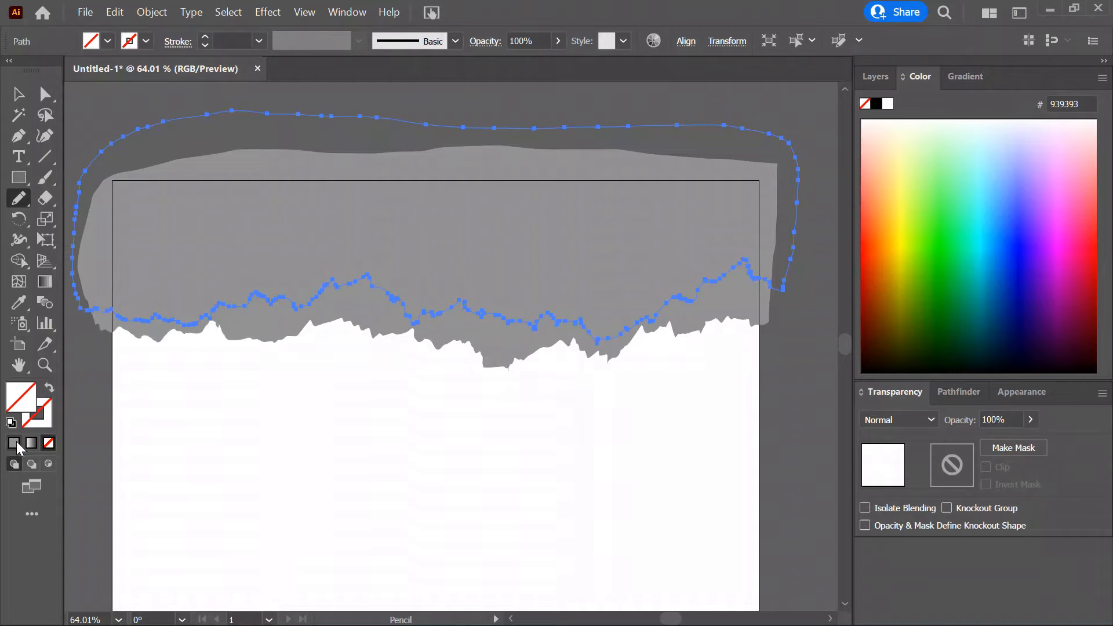
Fill the second jagged shape with dark red A52828.
{"action": "left_click", "coordinate": [14, 443]}
{"action": "double_click", "coordinate": [20, 397]}
{"action": "left_click", "coordinate": [718, 284]}
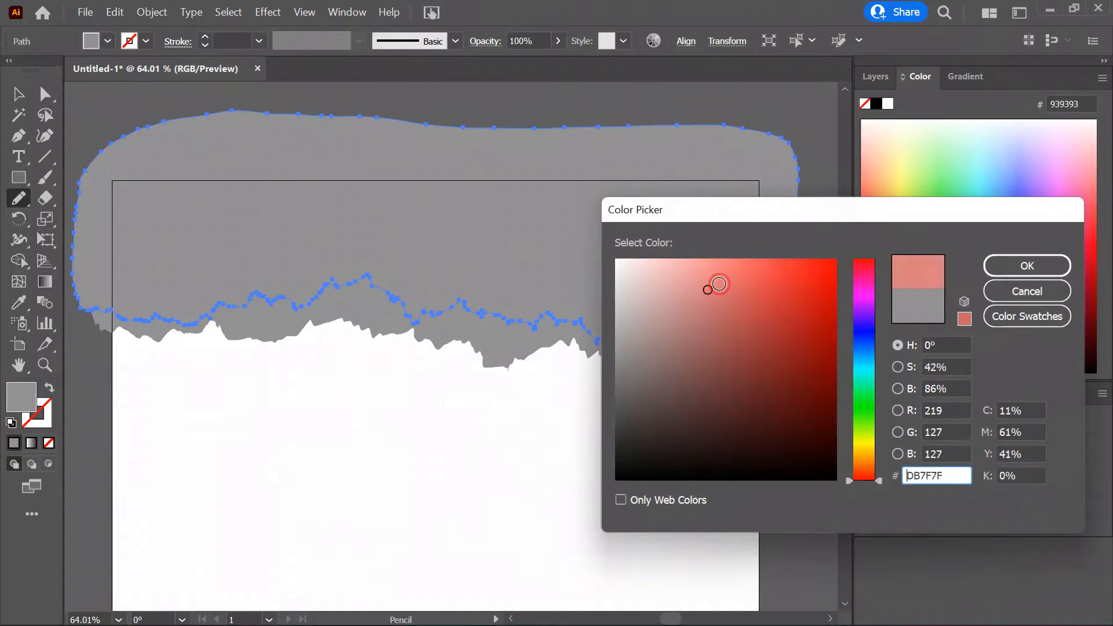
{"action": "left_click_drag", "start_coordinate": [708, 290], "coordinate": [782, 334]}
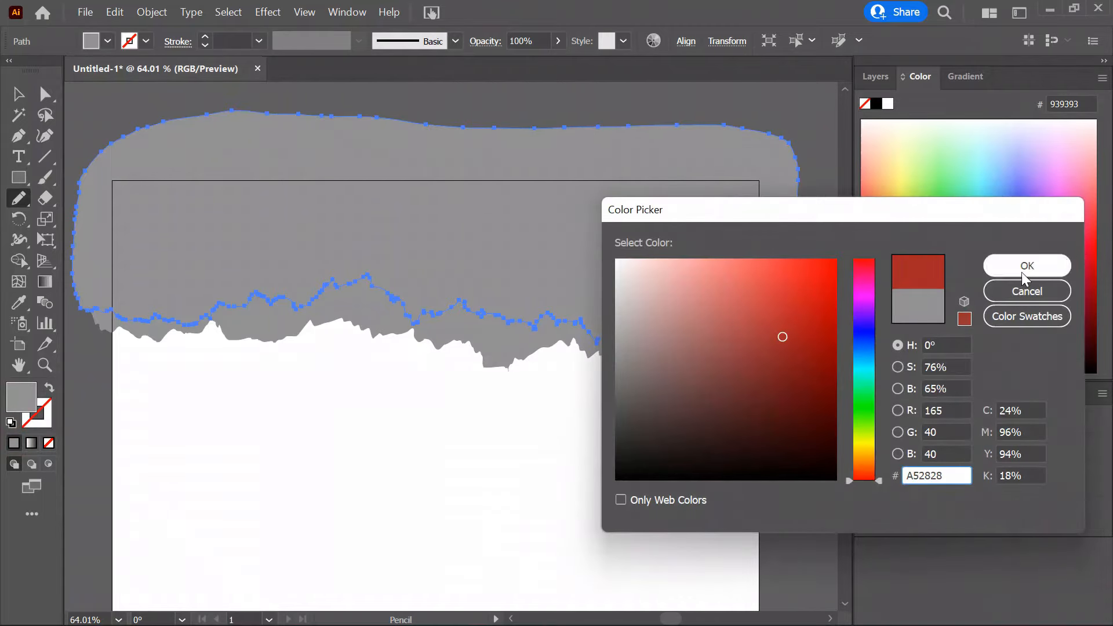
{"action": "left_click", "coordinate": [1028, 265]}
{"action": "left_click", "coordinate": [18, 93]}
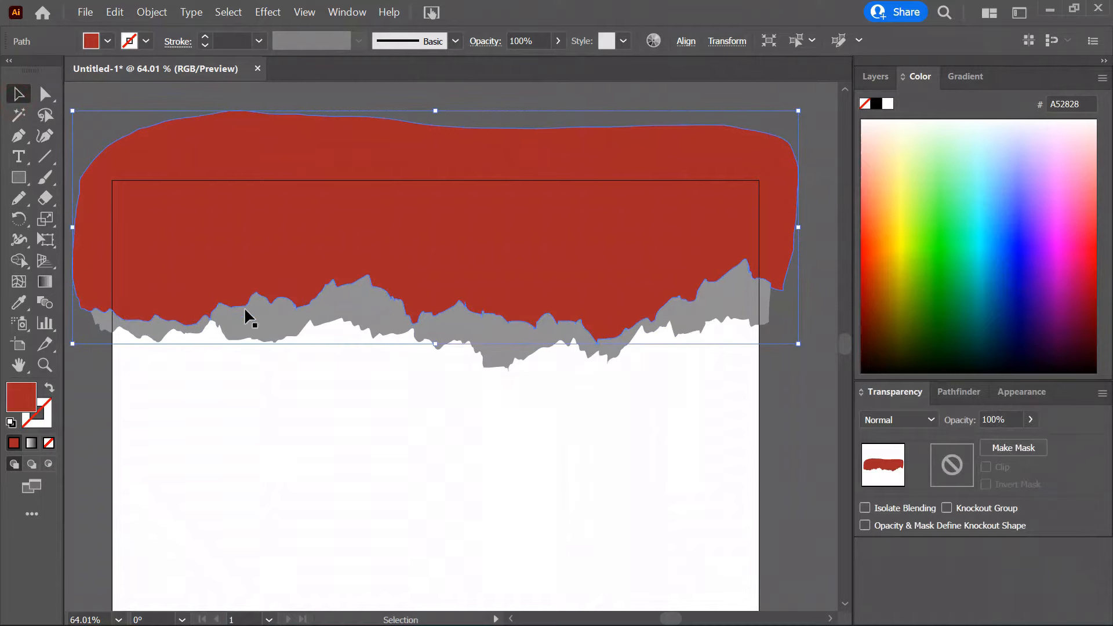
Change the front jagged shape's fill to the stronger red AD0700 and deselect it.
{"action": "left_click", "coordinate": [884, 249]}
{"action": "left_click_drag", "start_coordinate": [884, 248], "coordinate": [875, 278]}
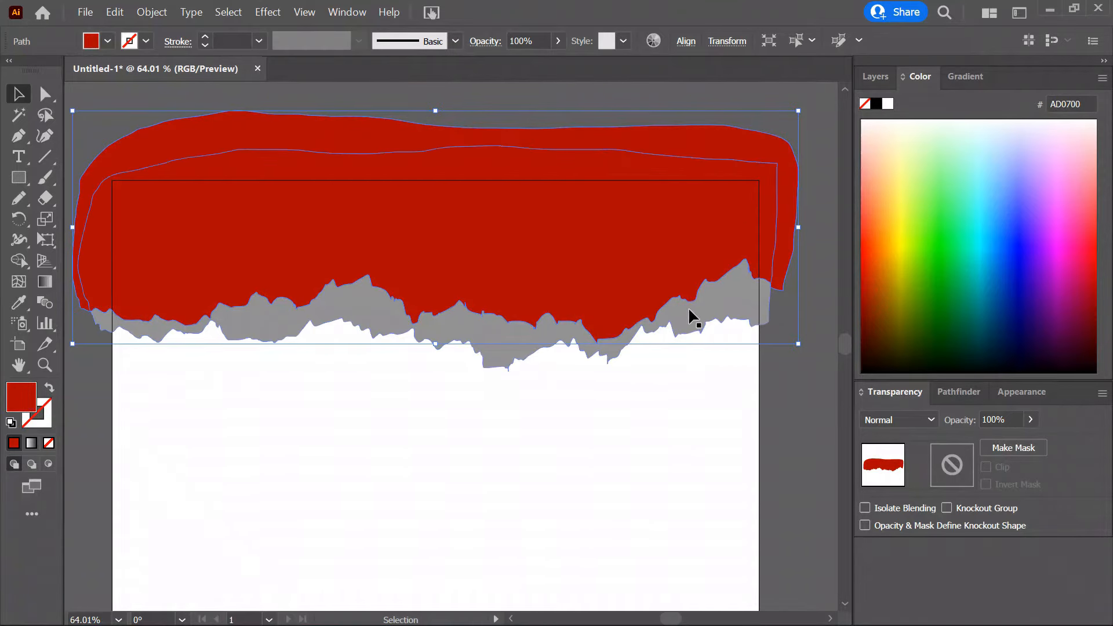
{"action": "left_click", "coordinate": [346, 455]}
{"action": "left_click_drag", "start_coordinate": [416, 420], "coordinate": [456, 419]}
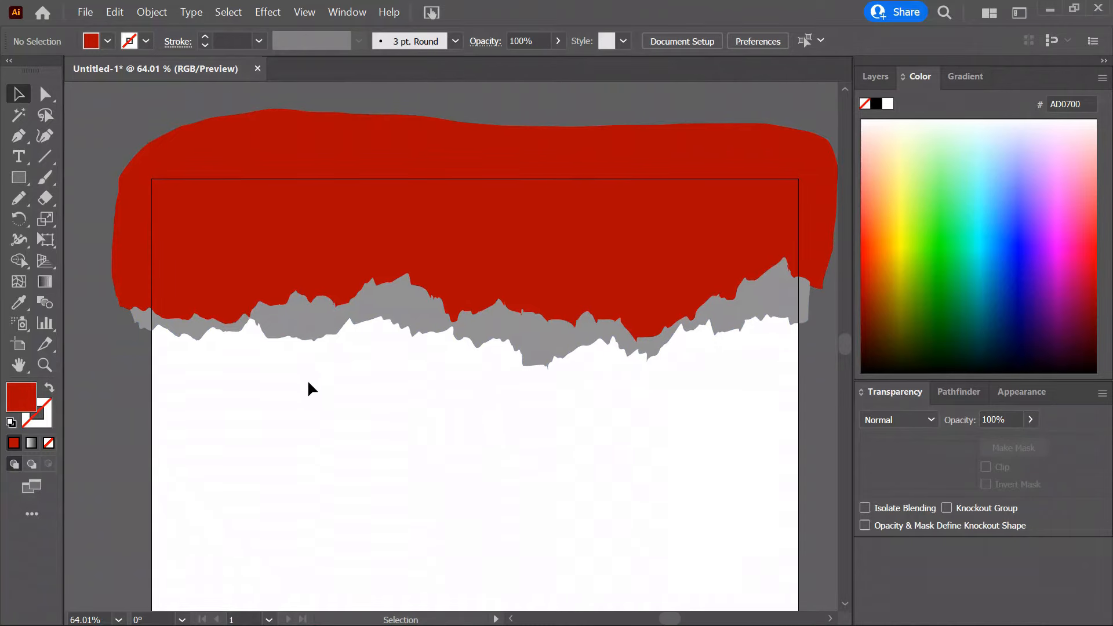
Lighten the fill of the grey shape behind the red one to B7B7B7 and deselect it.
{"action": "left_click", "coordinate": [328, 324]}
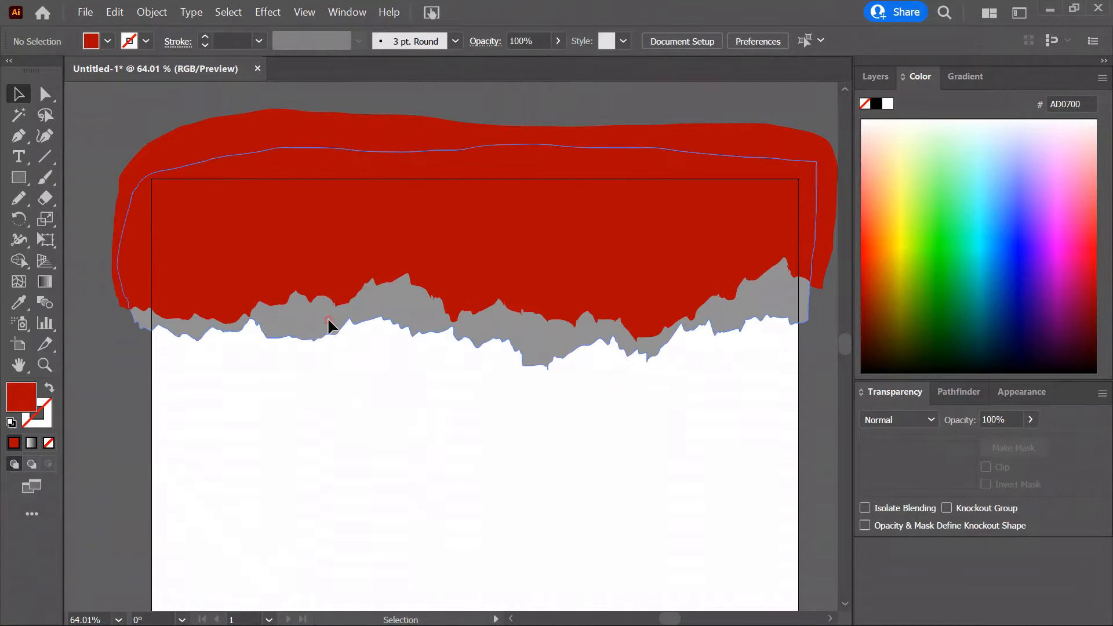
{"action": "double_click", "coordinate": [22, 396]}
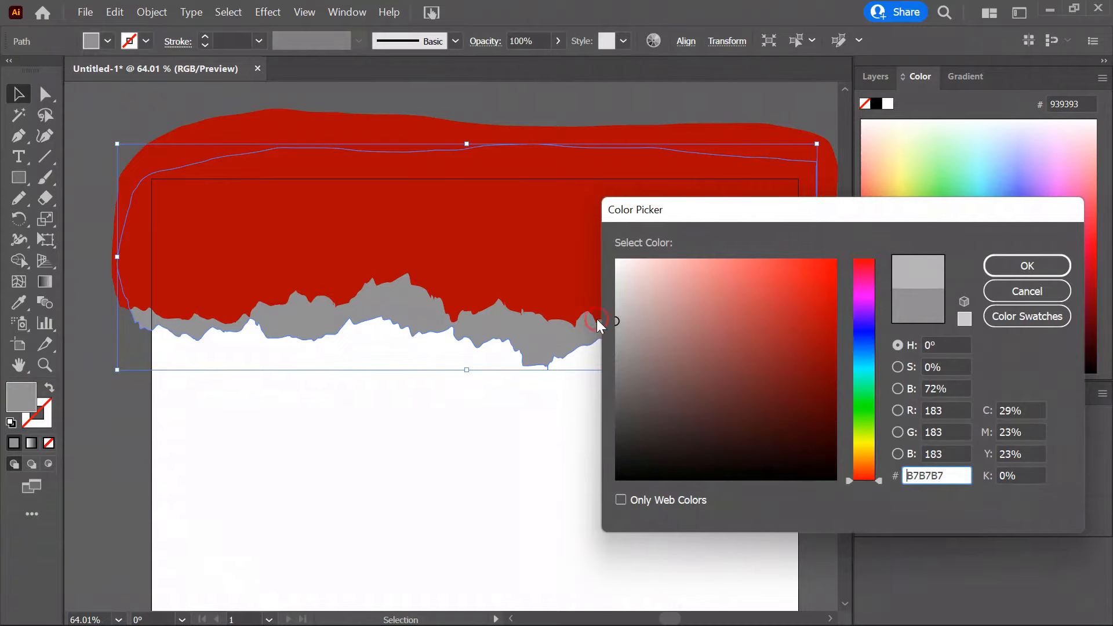
{"action": "left_click", "coordinate": [1027, 265]}
{"action": "left_click", "coordinate": [450, 423]}
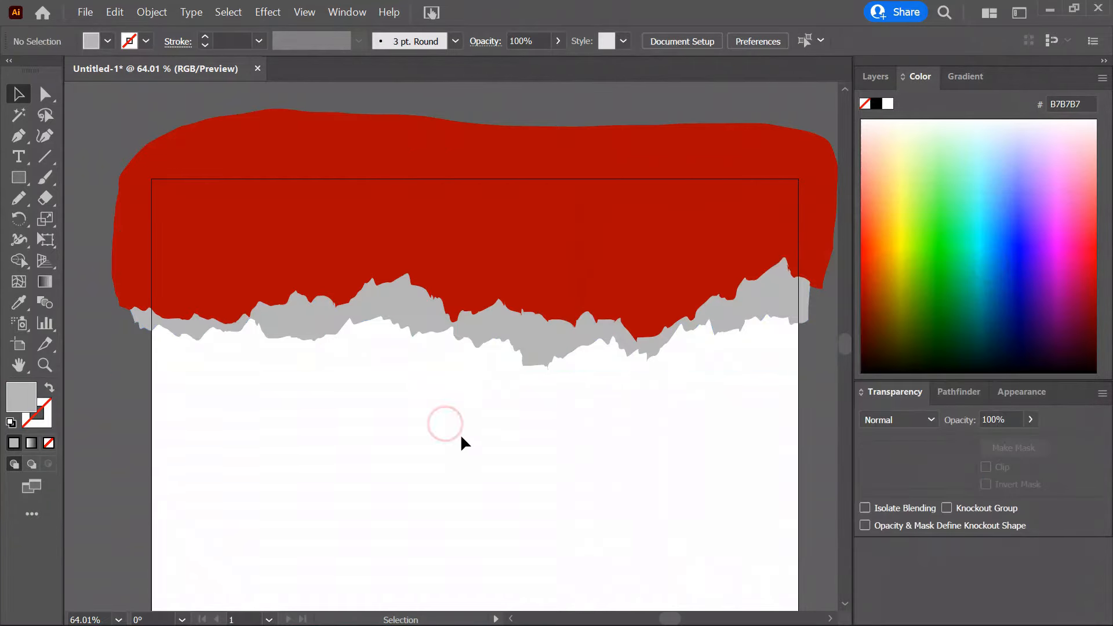
{"action": "left_click_drag", "start_coordinate": [460, 434], "coordinate": [478, 441]}
Apply a white-to-black linear gradient to the red shape and run it from its upper edge down to its torn edge.
{"action": "left_click", "coordinate": [539, 236]}
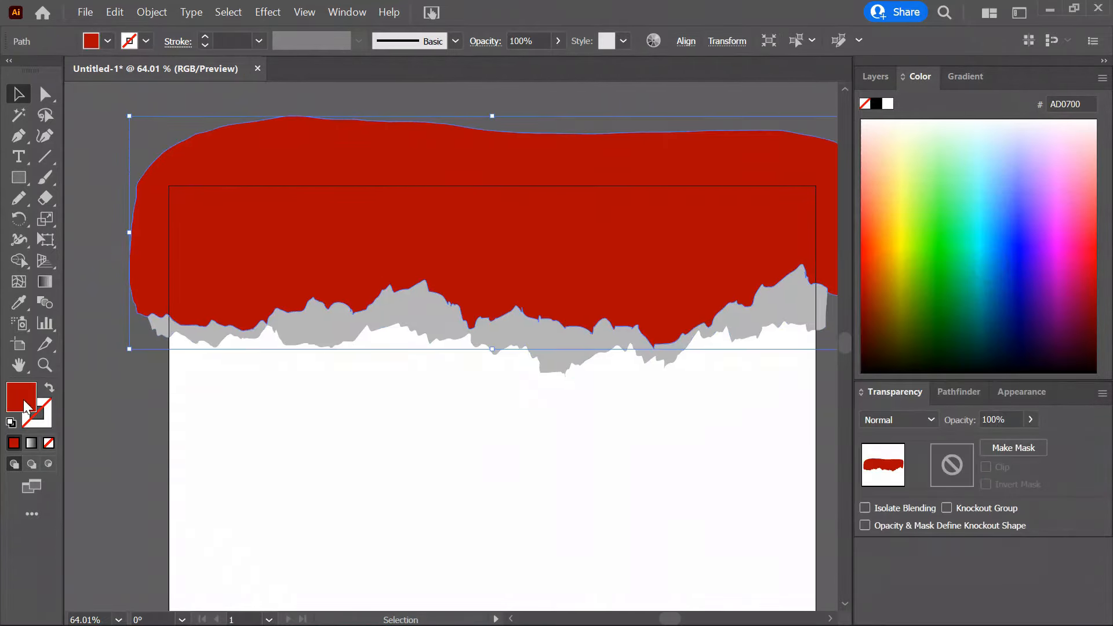
{"action": "left_click", "coordinate": [32, 443]}
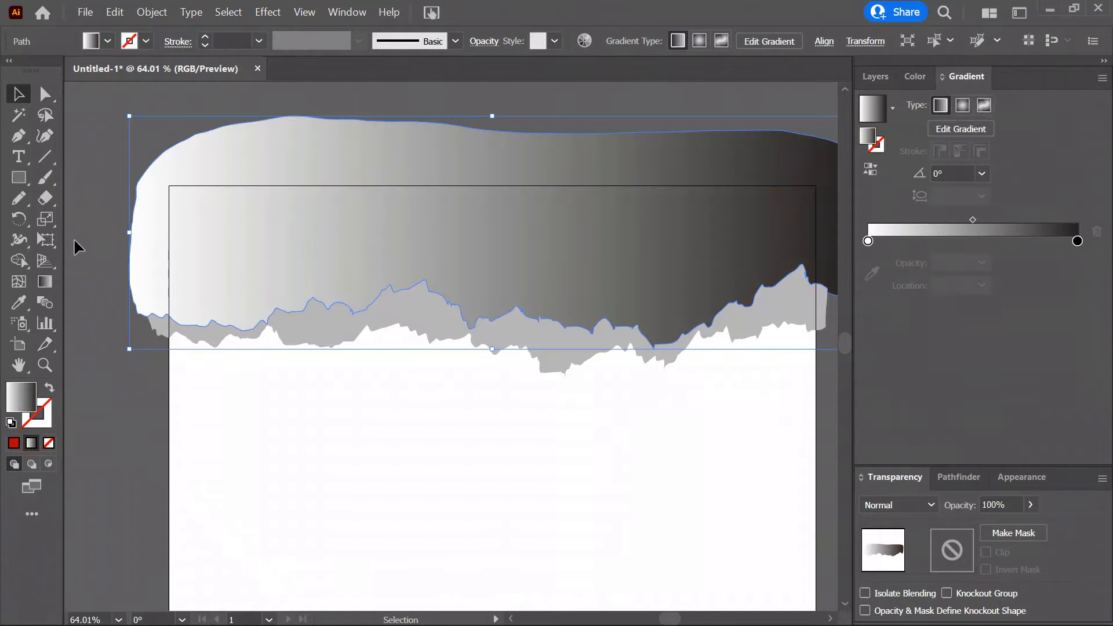
{"action": "left_click", "coordinate": [45, 282]}
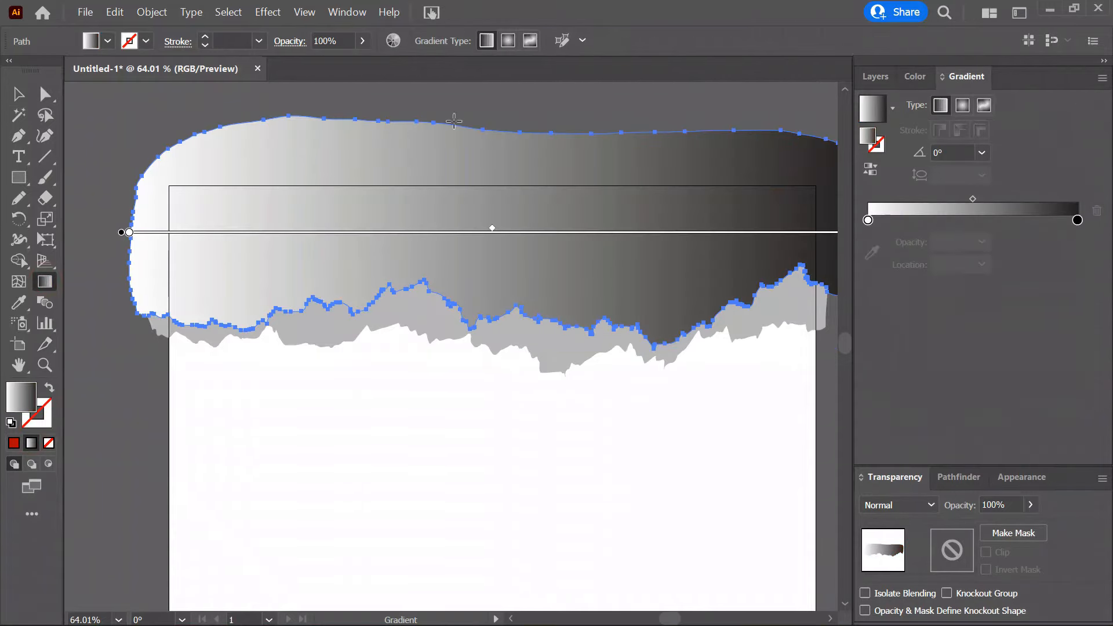
{"action": "left_click_drag", "start_coordinate": [454, 120], "coordinate": [437, 337]}
Recolour the gradient's white upper stop to a medium grey.
{"action": "left_click", "coordinate": [500, 126]}
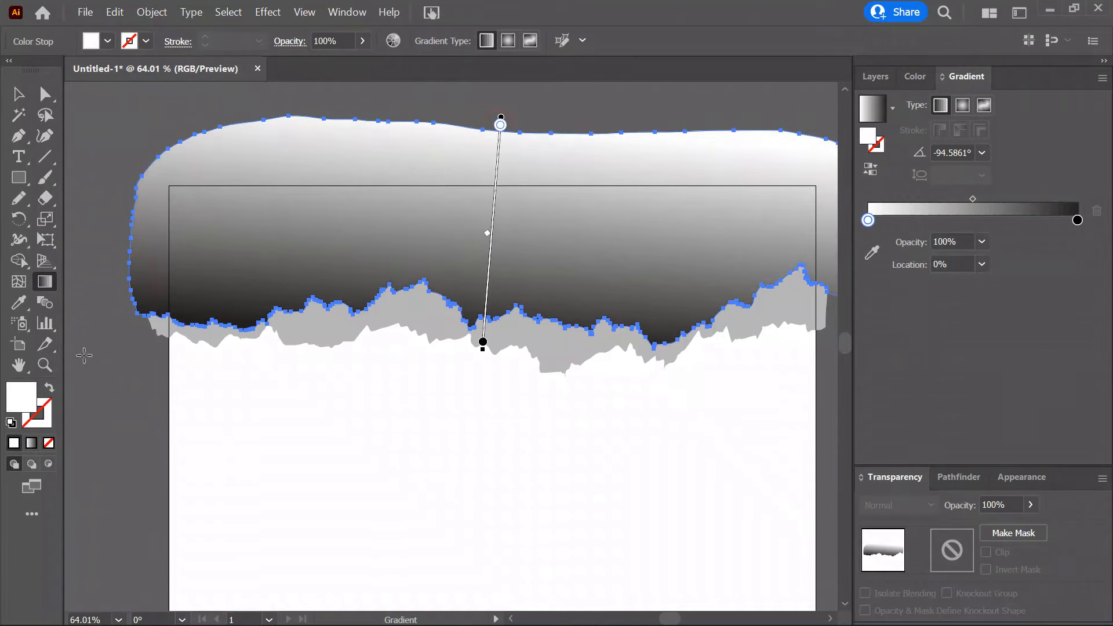
{"action": "double_click", "coordinate": [24, 394]}
{"action": "left_click_drag", "start_coordinate": [755, 297], "coordinate": [745, 320]}
{"action": "left_click", "coordinate": [1027, 266]}
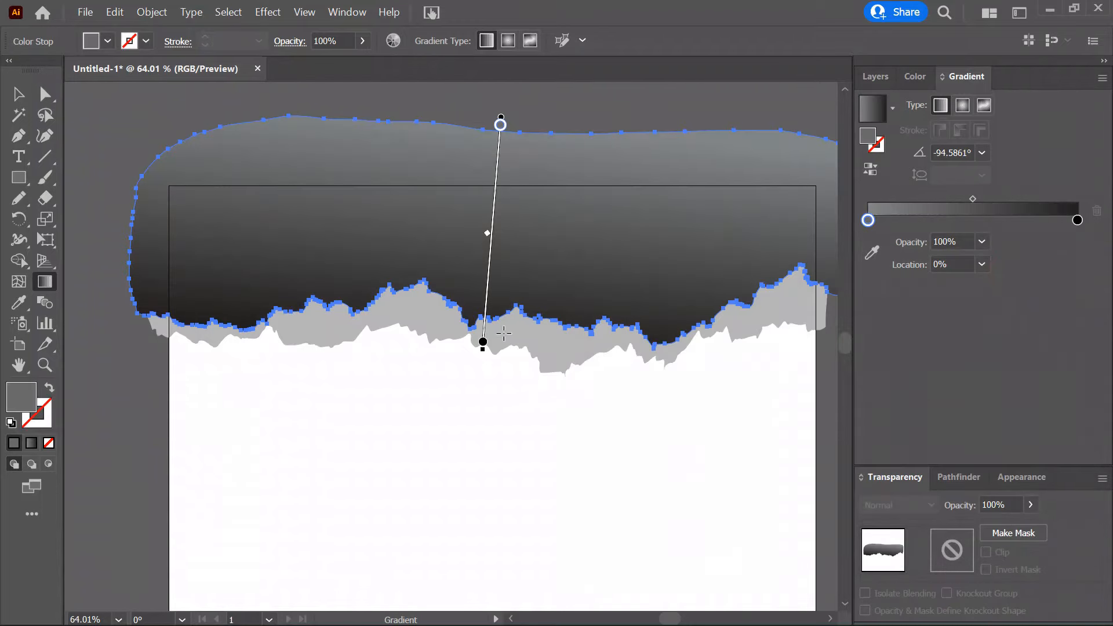
{"action": "left_click", "coordinate": [18, 94]}
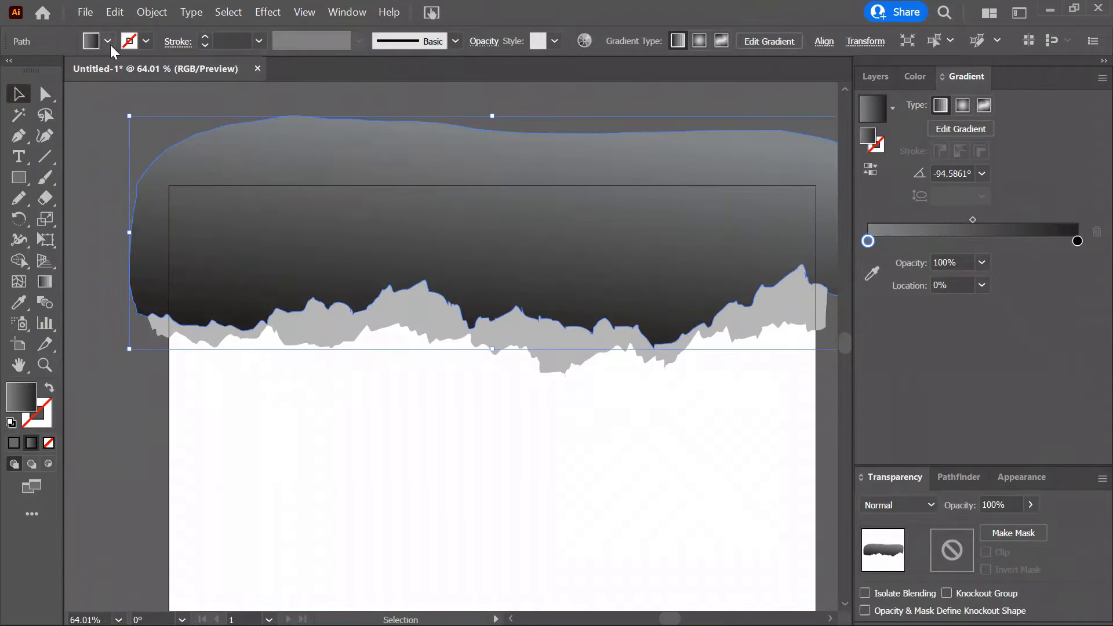
Replace the front shape's fill with the white-to-black gradient swatch.
{"action": "left_click", "coordinate": [108, 42]}
{"action": "left_click", "coordinate": [24, 96]}
{"action": "left_click", "coordinate": [12, 107]}
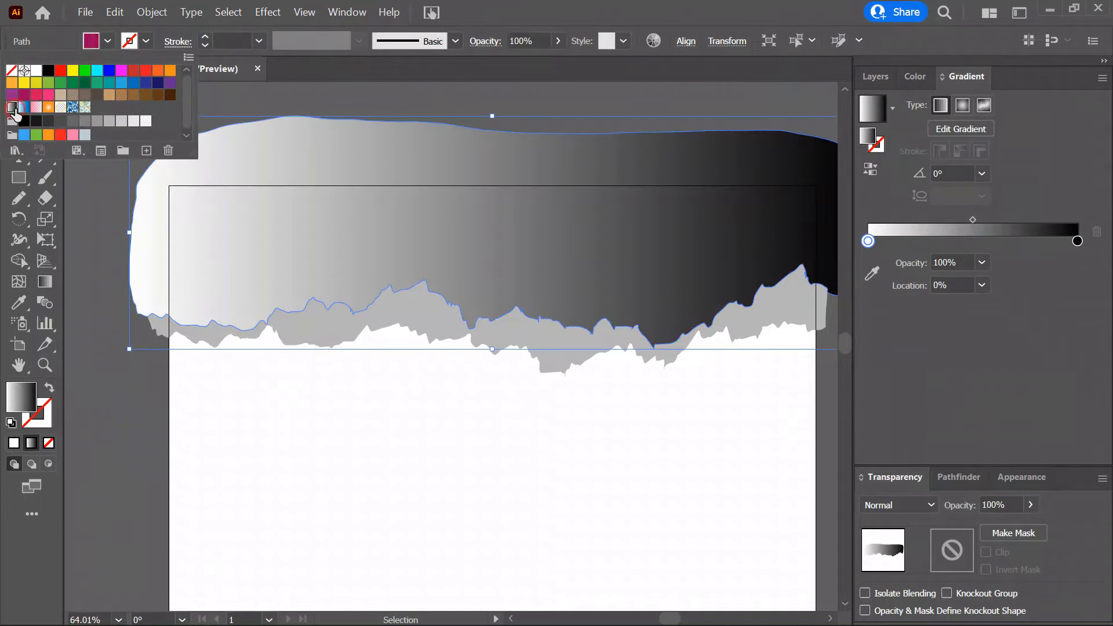
{"action": "left_click", "coordinate": [617, 5]}
Set the gradient's white starting stop to red A33E3E.
{"action": "left_click", "coordinate": [45, 281]}
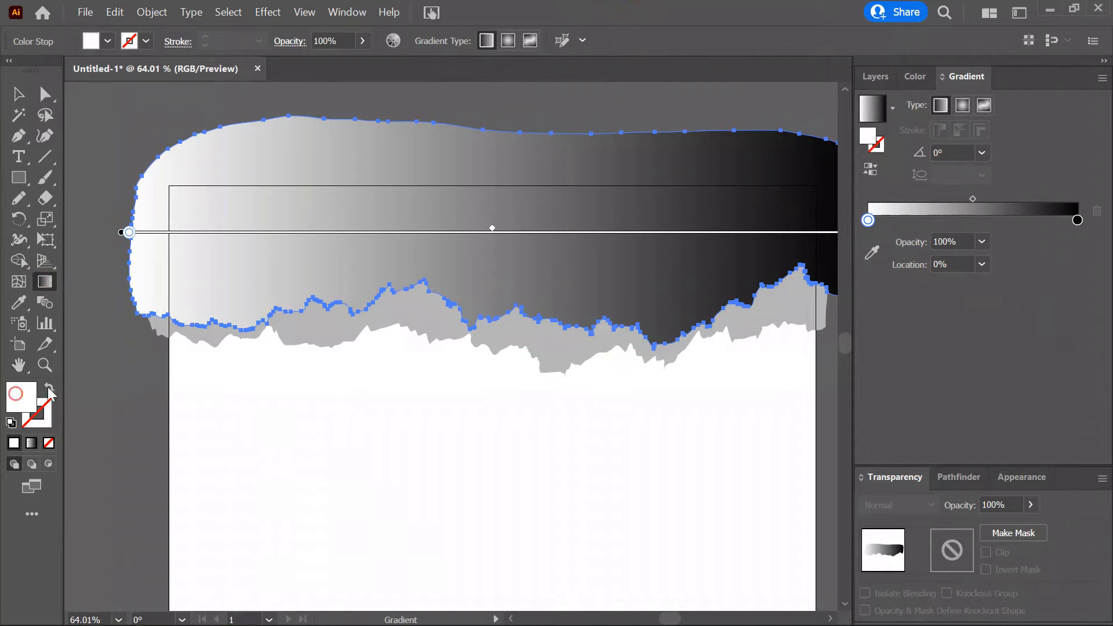
{"action": "double_click", "coordinate": [23, 397]}
{"action": "left_click_drag", "start_coordinate": [699, 320], "coordinate": [752, 338]}
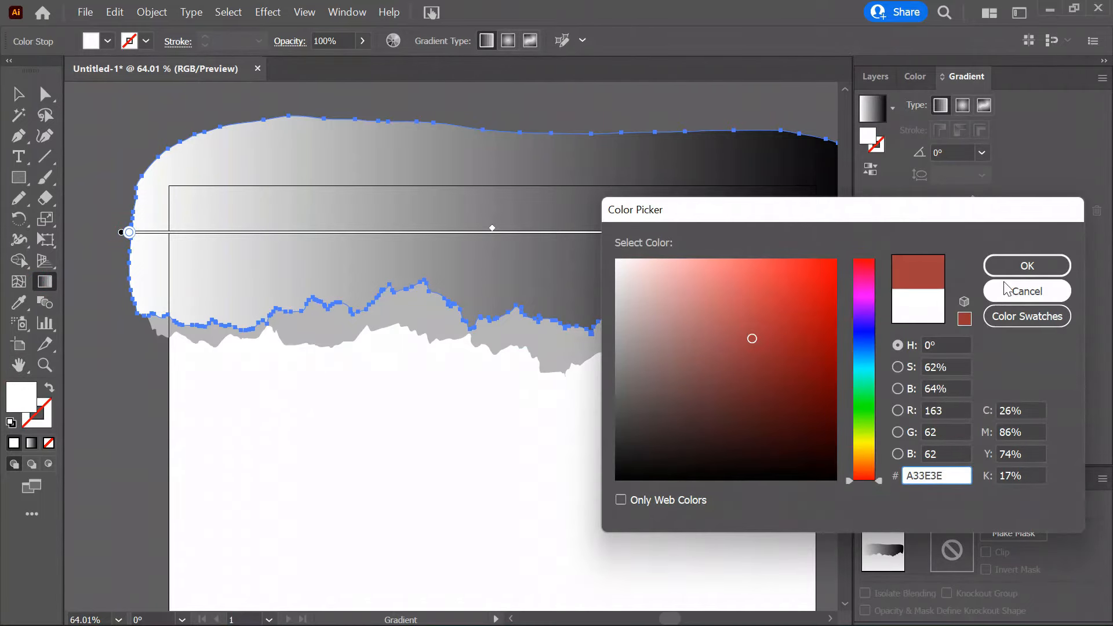
{"action": "left_click", "coordinate": [1012, 270]}
Change the gradient's black end stop to a slightly darker red than the starting stop.
{"action": "left_click_drag", "start_coordinate": [697, 316], "coordinate": [605, 334]}
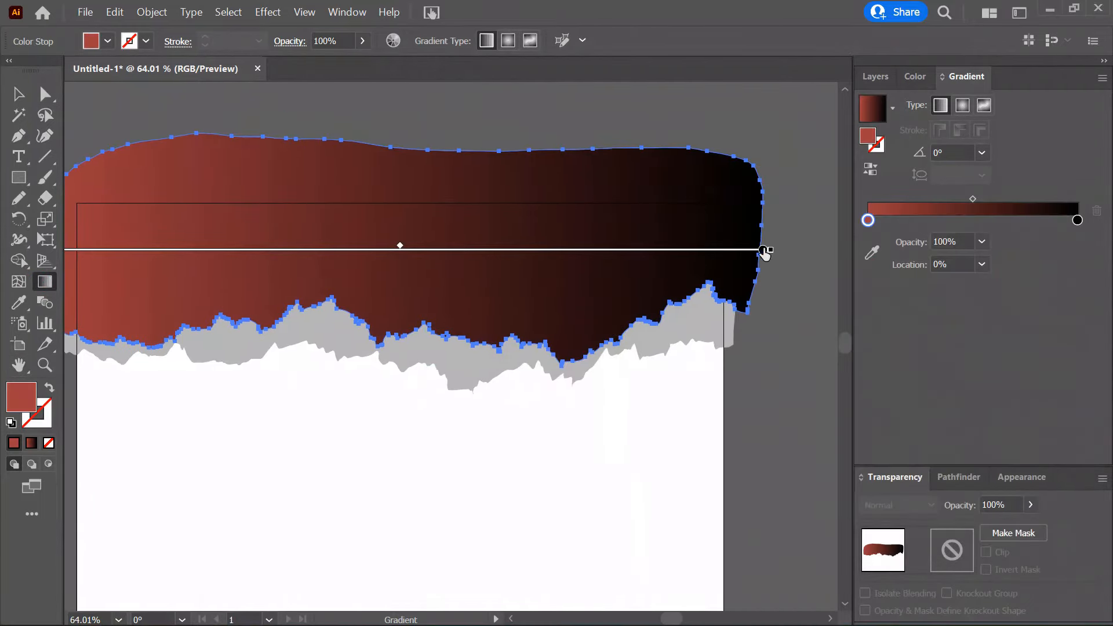
{"action": "left_click", "coordinate": [763, 250]}
{"action": "double_click", "coordinate": [29, 396]}
{"action": "left_click_drag", "start_coordinate": [773, 355], "coordinate": [745, 373]}
{"action": "left_click", "coordinate": [995, 264]}
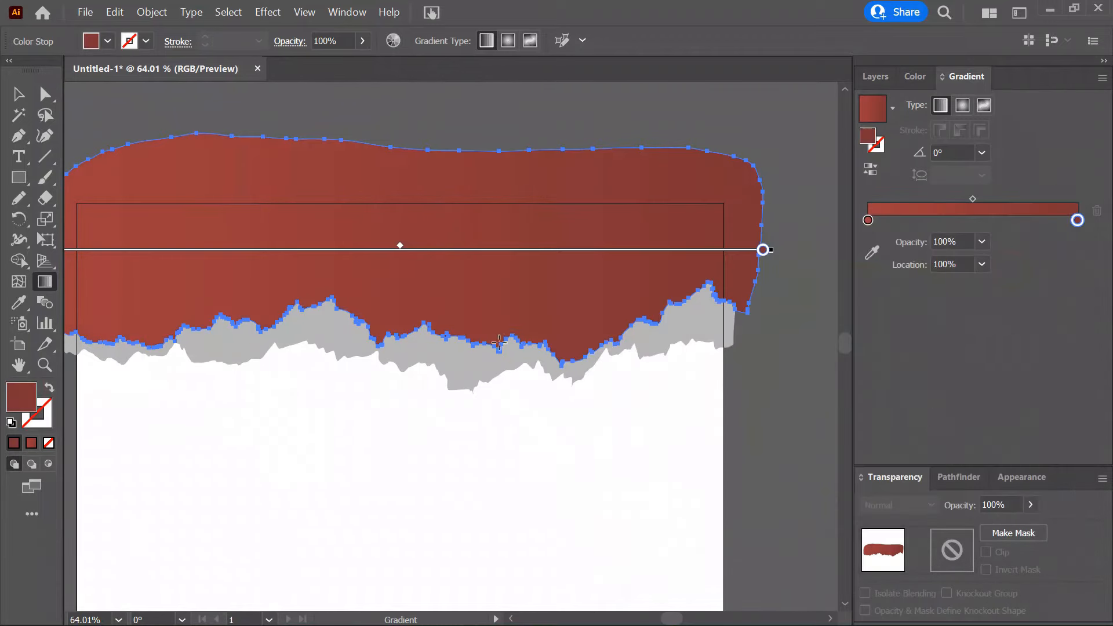
{"action": "scroll", "coordinate": [408, 335], "scroll_direction": "left", "scroll_amount": 2}
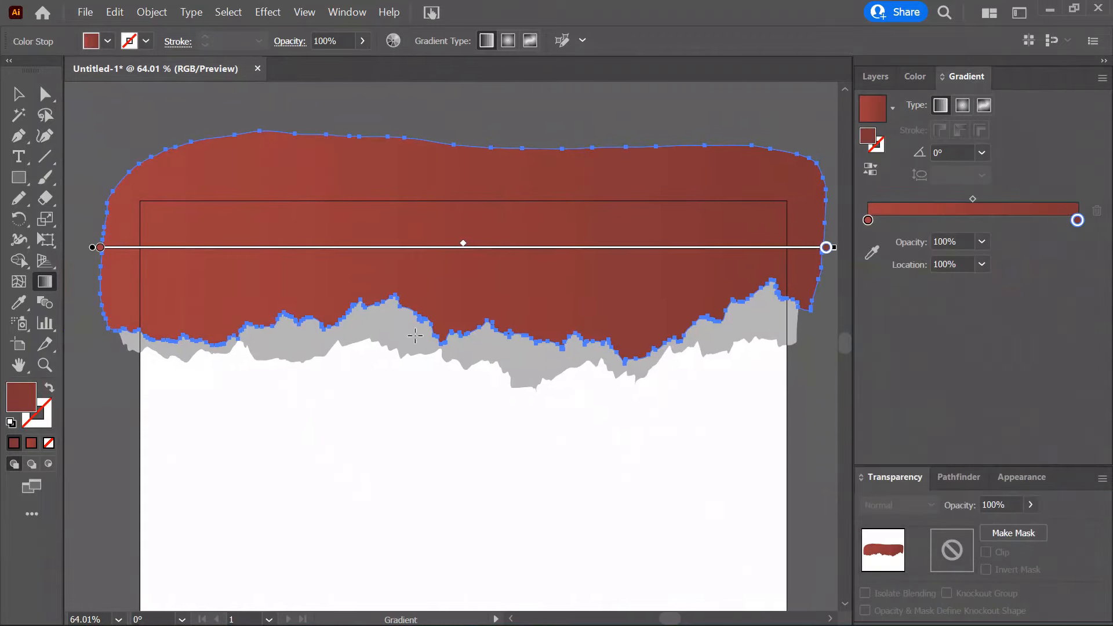
Set the end stop of the red shape's gradient to the darker red 892B2B.
{"action": "double_click", "coordinate": [25, 404]}
{"action": "left_click", "coordinate": [767, 360]}
{"action": "left_click", "coordinate": [1027, 265]}
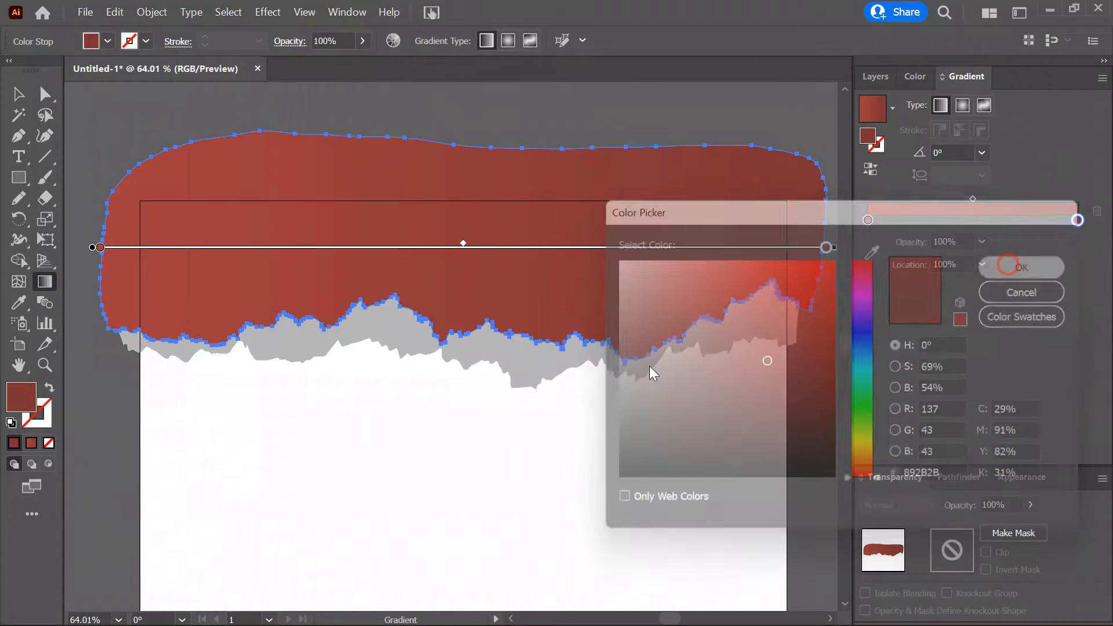
Redirect the red shape's gradient to run slightly diagonally from its upper edge down to the torn edge, and deselect the shape.
{"action": "left_click_drag", "start_coordinate": [474, 131], "coordinate": [439, 346]}
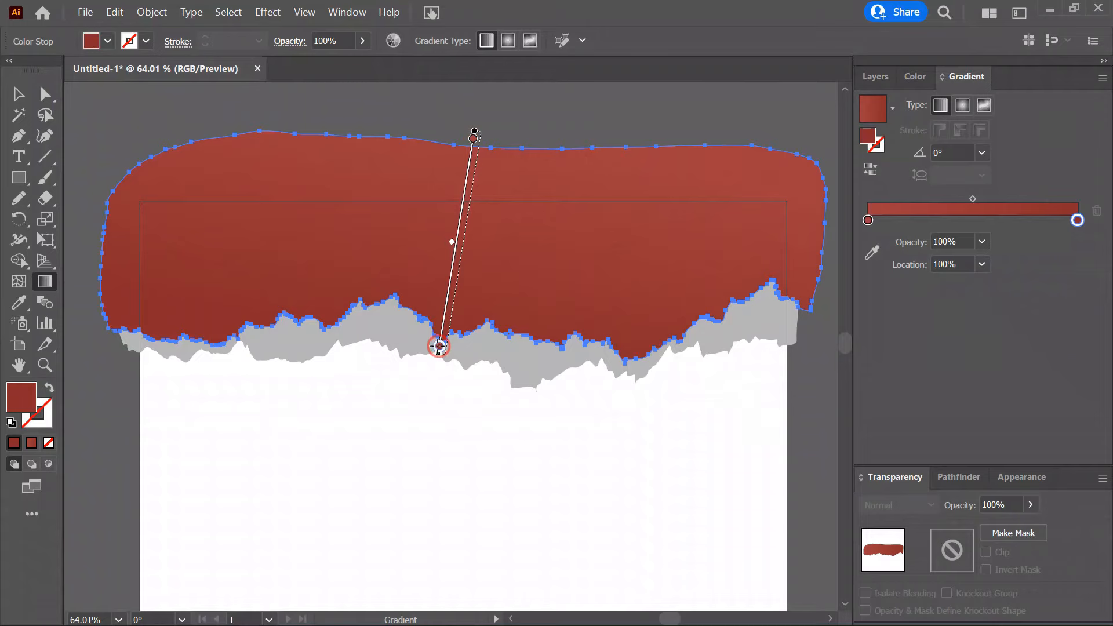
{"action": "key", "text": "v"}
{"action": "left_click", "coordinate": [346, 452]}
{"action": "left_click_drag", "start_coordinate": [500, 430], "coordinate": [579, 435]}
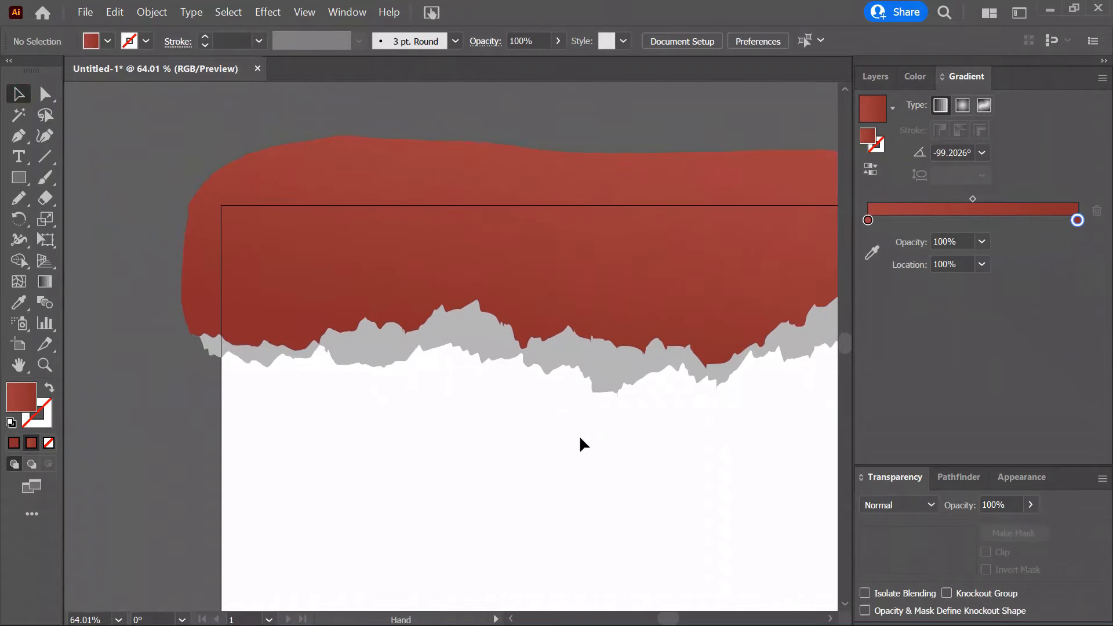
{"action": "left_click_drag", "start_coordinate": [556, 473], "coordinate": [502, 457]}
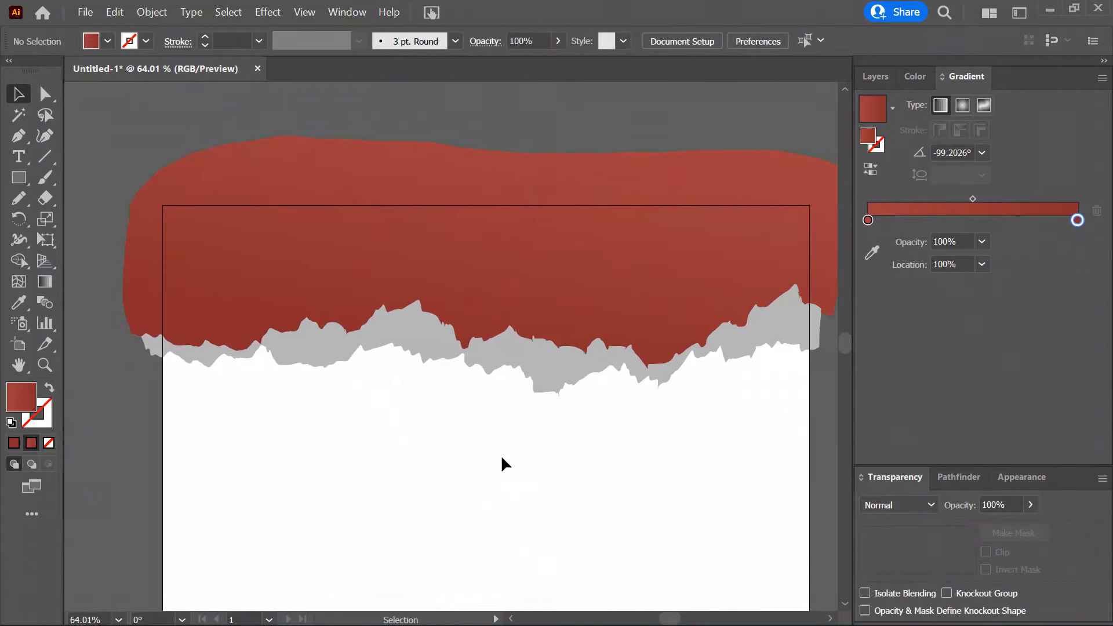
Draw a closed pencil shape over the red layer, with a wavy lower edge running along the visible grey paper strip.
{"action": "left_click", "coordinate": [522, 358]}
{"action": "left_click", "coordinate": [397, 479]}
{"action": "left_click", "coordinate": [19, 198]}
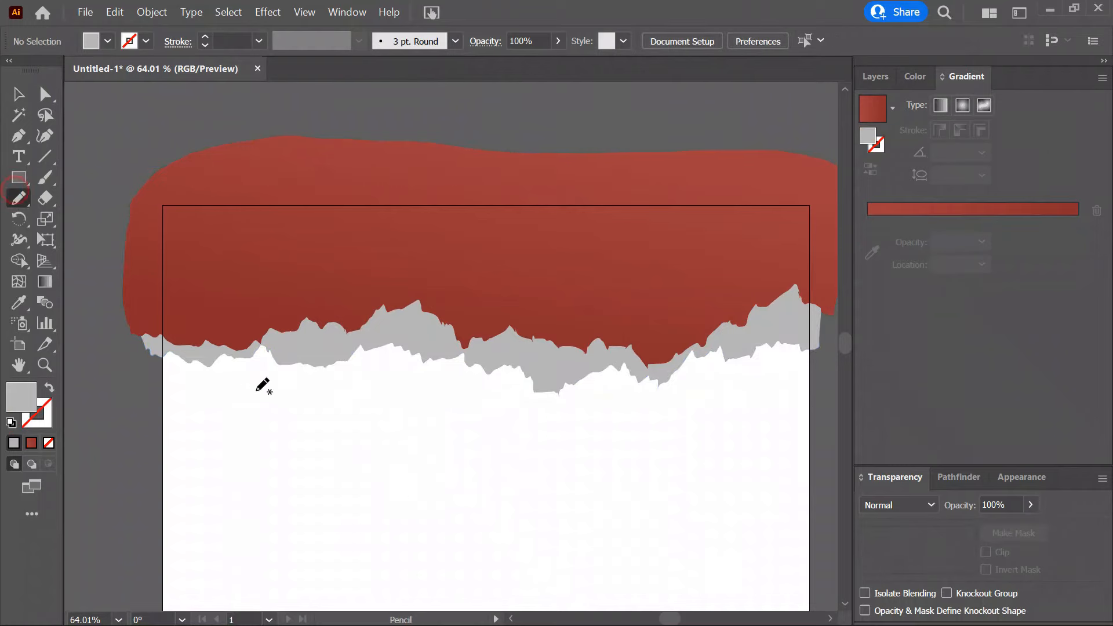
{"action": "key", "text": "ctrl+1"}
{"action": "scroll", "coordinate": [447, 418], "scroll_direction": "down", "scroll_amount": 1}
{"action": "scroll", "coordinate": [466, 415], "scroll_direction": "down", "scroll_amount": 1}
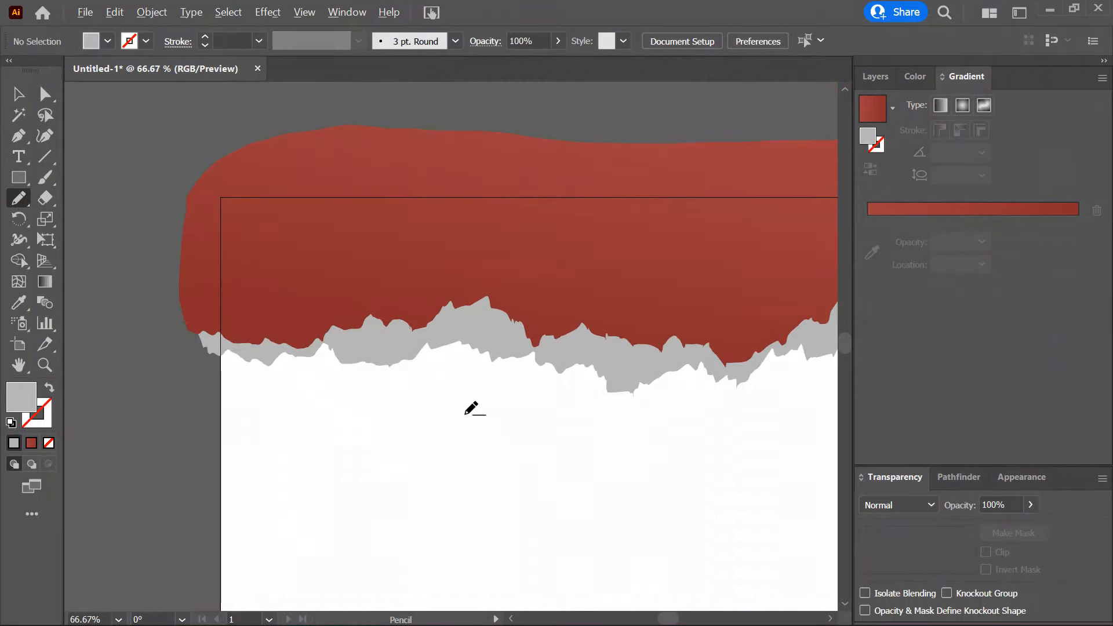
{"action": "left_click_drag", "start_coordinate": [552, 419], "coordinate": [437, 400]}
{"action": "mouse_move", "coordinate": [82, 323]}
{"action": "left_mouse_down"}
{"action": "mouse_move", "coordinate": [153, 330]}
{"action": "mouse_move", "coordinate": [222, 314]}
{"action": "mouse_move", "coordinate": [246, 326]}
{"action": "mouse_move", "coordinate": [378, 293]}
{"action": "mouse_move", "coordinate": [413, 313]}
{"action": "mouse_move", "coordinate": [463, 319]}
{"action": "mouse_move", "coordinate": [494, 351]}
{"action": "mouse_move", "coordinate": [525, 353]}
{"action": "mouse_move", "coordinate": [574, 340]}
{"action": "mouse_move", "coordinate": [595, 316]}
{"action": "left_mouse_up"}
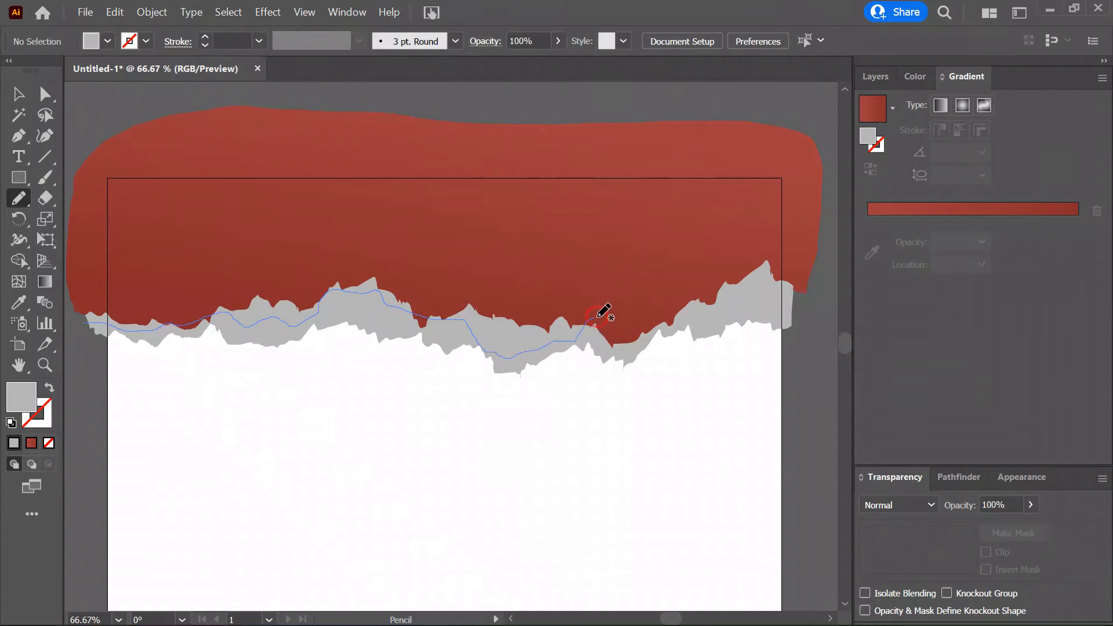
{"action": "left_click_drag", "start_coordinate": [699, 304], "coordinate": [790, 296]}
{"action": "left_click_drag", "start_coordinate": [502, 160], "coordinate": [169, 162]}
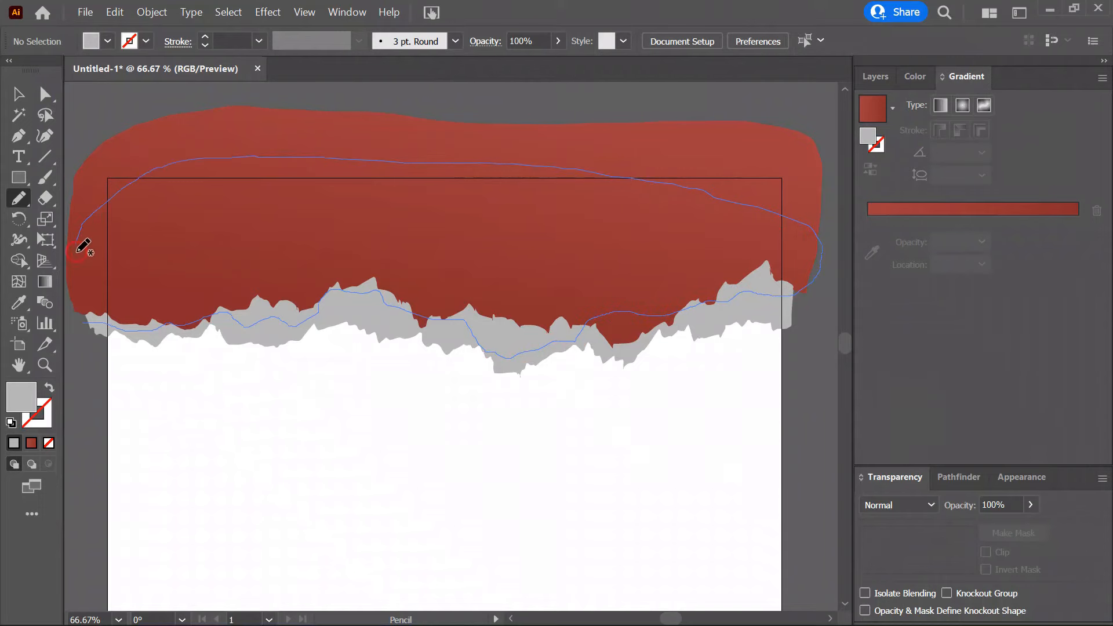
{"action": "left_click_drag", "start_coordinate": [89, 319], "coordinate": [89, 320]}
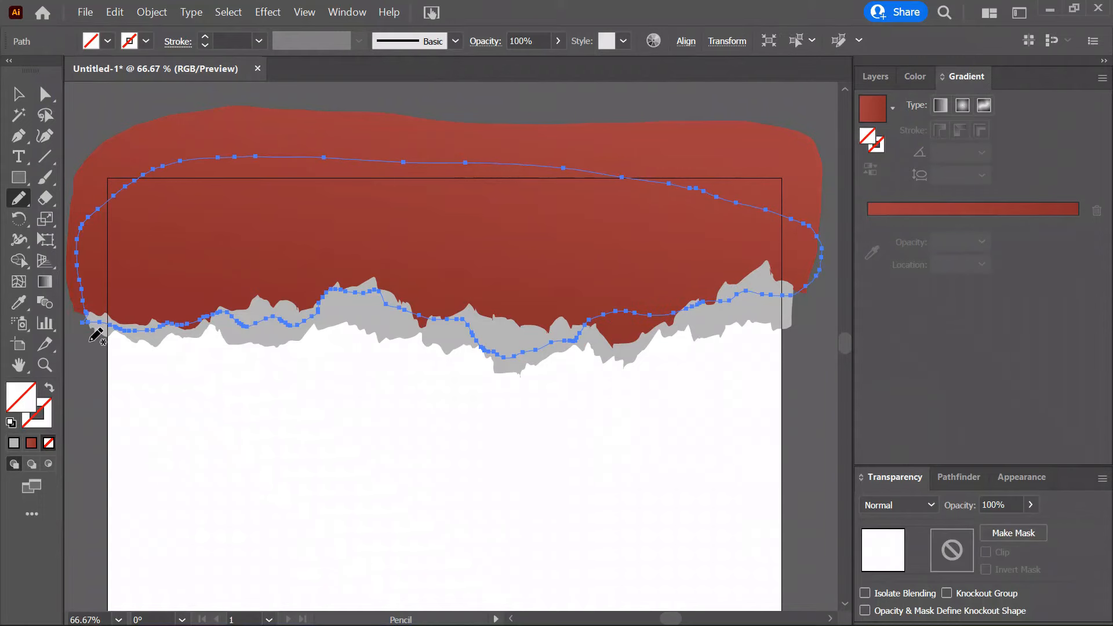
Fill the new pencil shape with grey A3A3A3.
{"action": "left_click", "coordinate": [14, 443]}
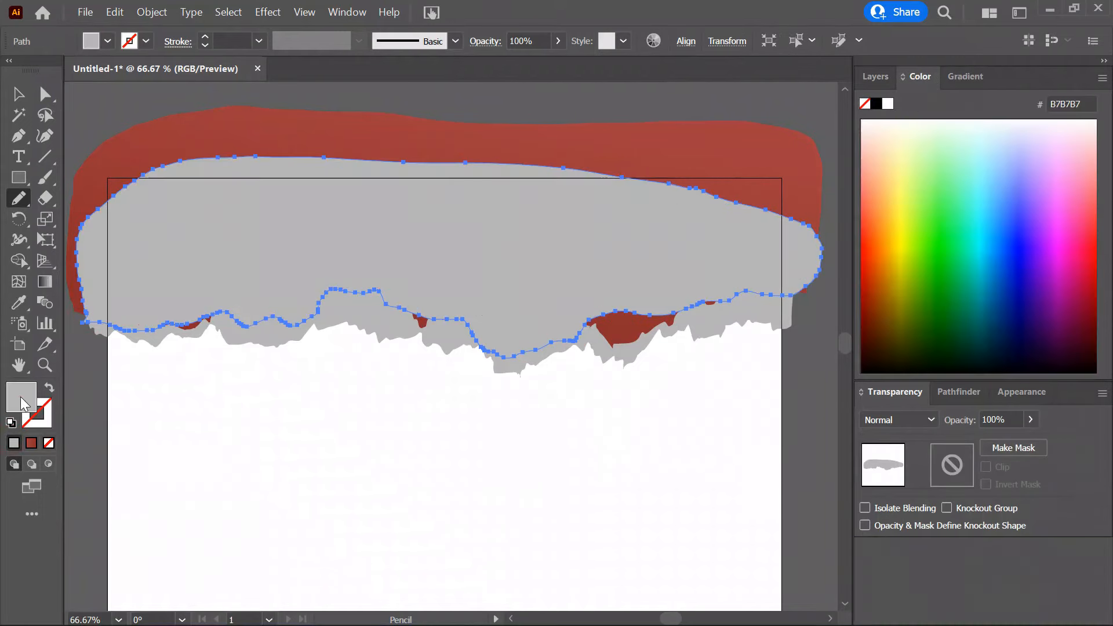
{"action": "double_click", "coordinate": [21, 396]}
{"action": "left_click", "coordinate": [614, 337]}
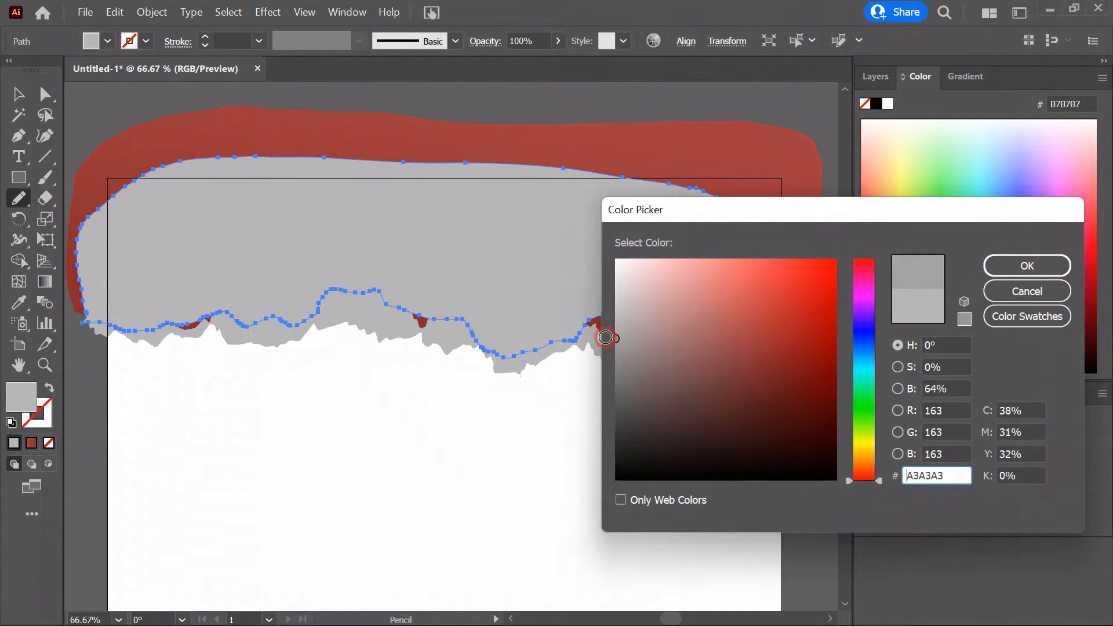
{"action": "left_click", "coordinate": [1026, 266]}
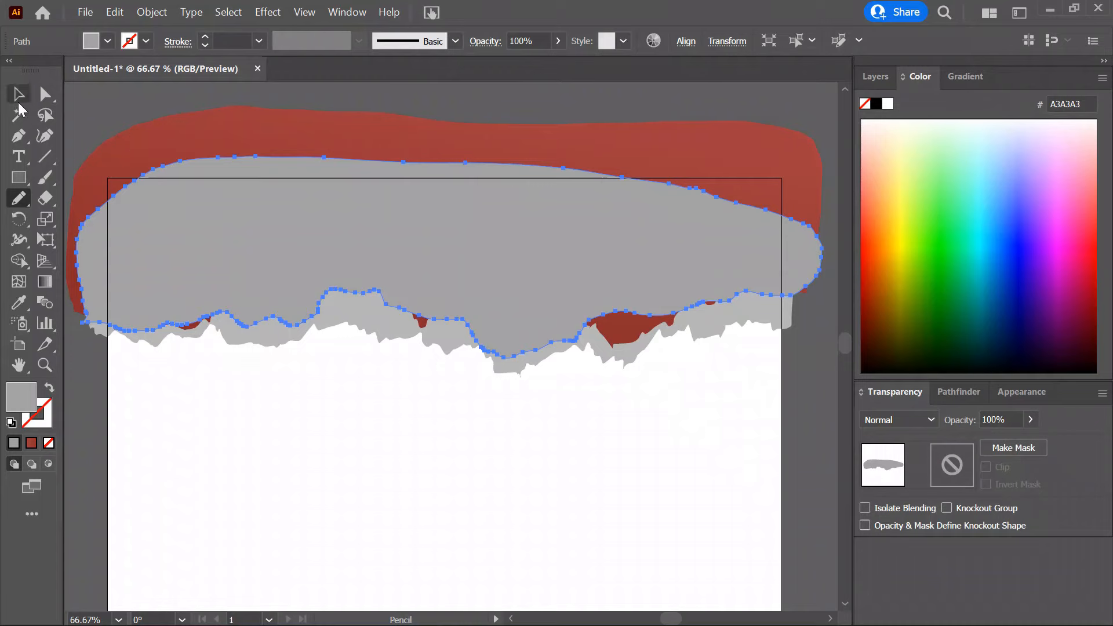
Move the new grey path beneath the red path in the stacking order, above the original grey path.
{"action": "key", "text": "v"}
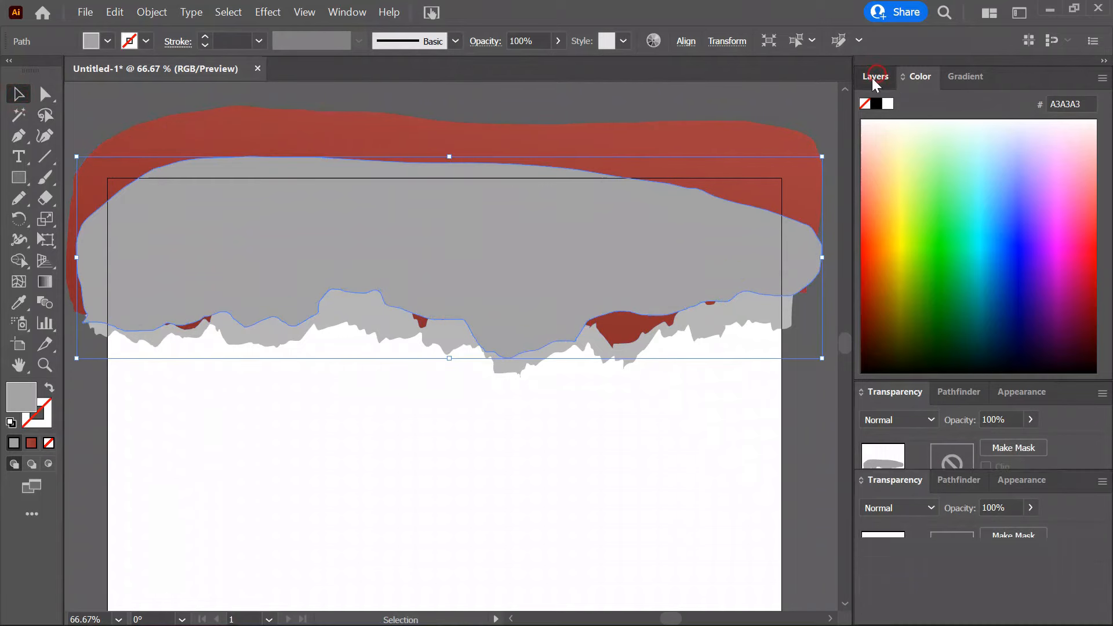
{"action": "left_click", "coordinate": [873, 77]}
{"action": "left_click", "coordinate": [909, 104]}
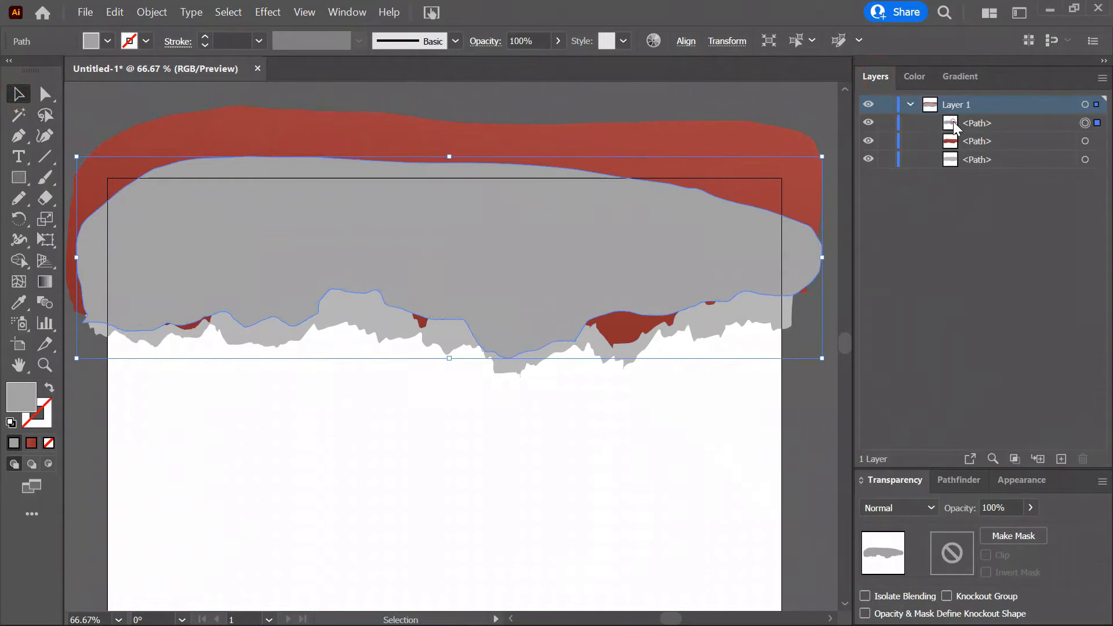
{"action": "left_click_drag", "start_coordinate": [953, 127], "coordinate": [968, 146]}
{"action": "left_click", "coordinate": [638, 455]}
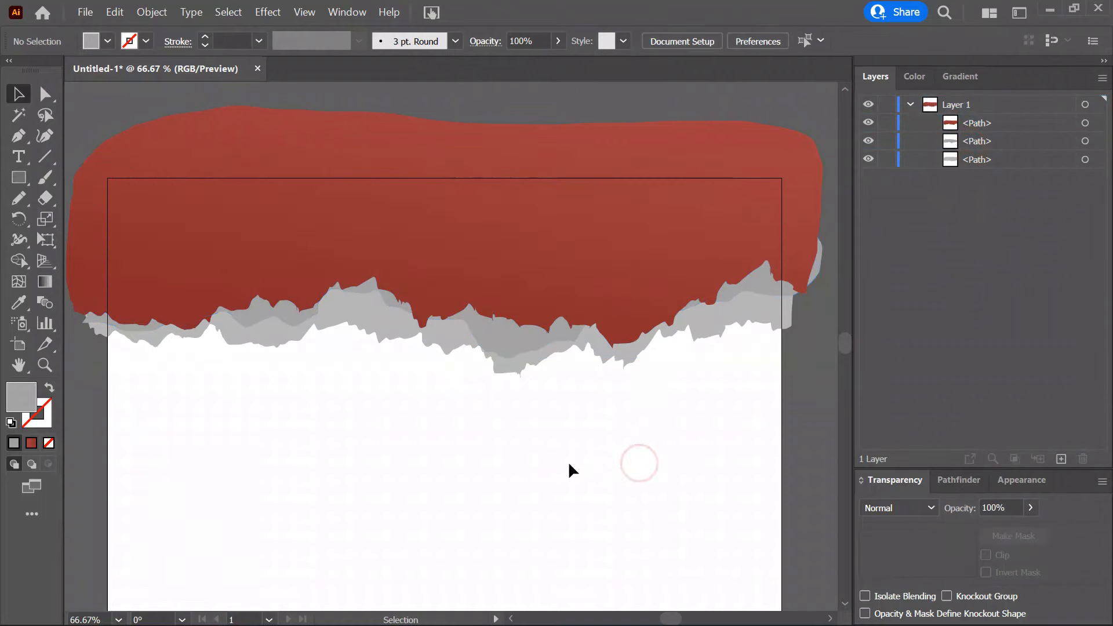
{"action": "left_click_drag", "start_coordinate": [545, 434], "coordinate": [537, 437]}
{"action": "left_click", "coordinate": [497, 332]}
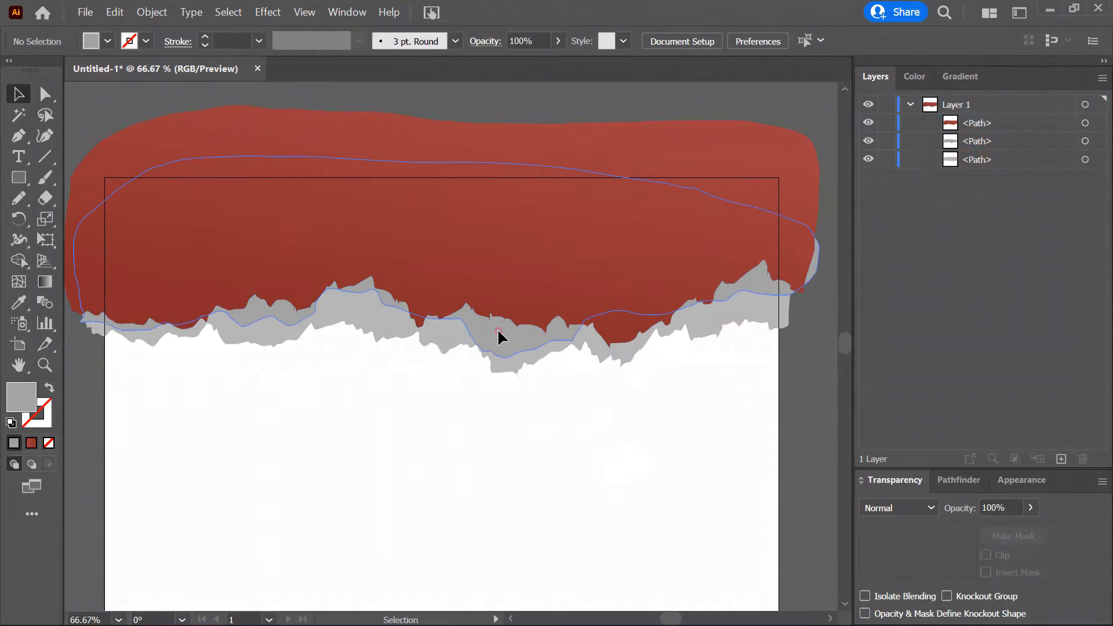
{"action": "left_click", "coordinate": [566, 458]}
Recolour the rearmost torn paper shape to the lighter grey C6C6C6.
{"action": "left_click_drag", "start_coordinate": [594, 453], "coordinate": [522, 387]}
{"action": "left_click", "coordinate": [510, 361]}
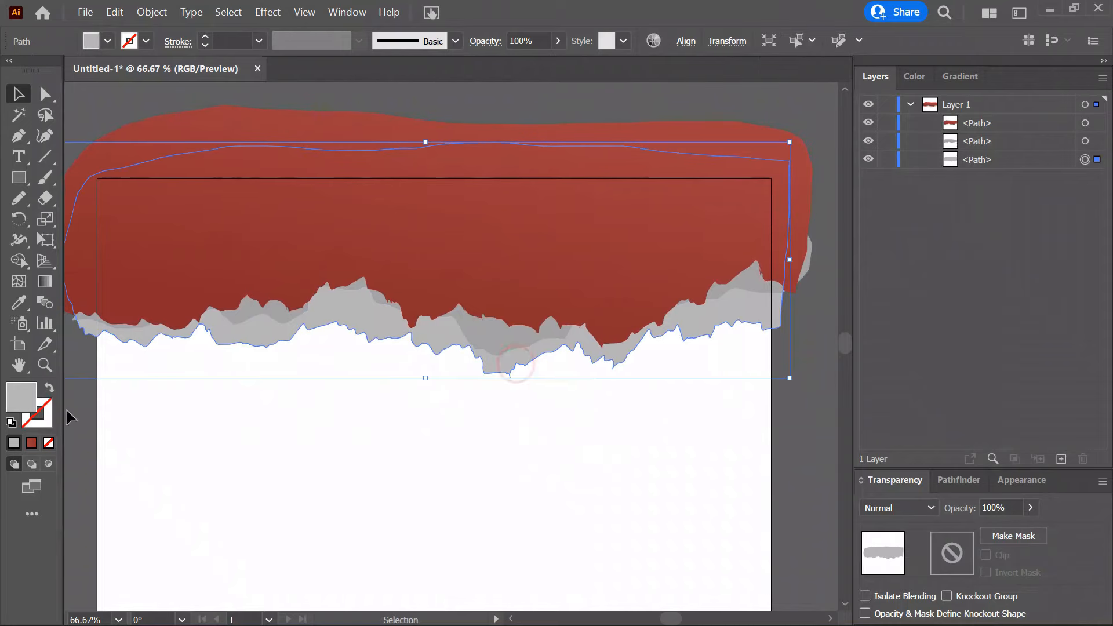
{"action": "double_click", "coordinate": [21, 397]}
{"action": "type", "text": "C6C6C6"}
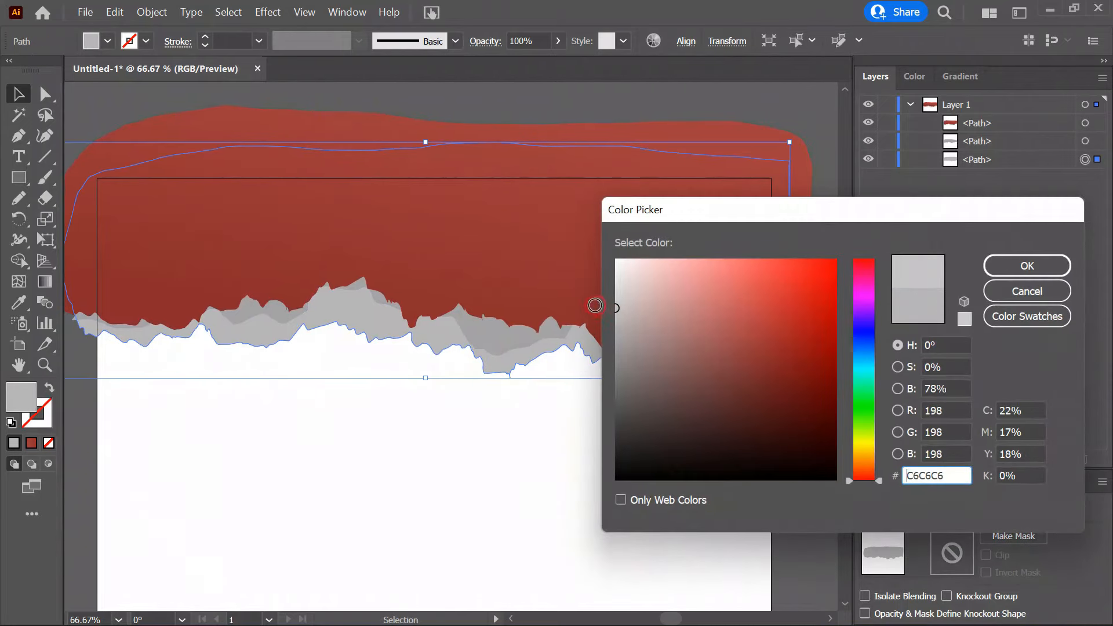
{"action": "left_click", "coordinate": [1026, 265]}
{"action": "left_click", "coordinate": [476, 491]}
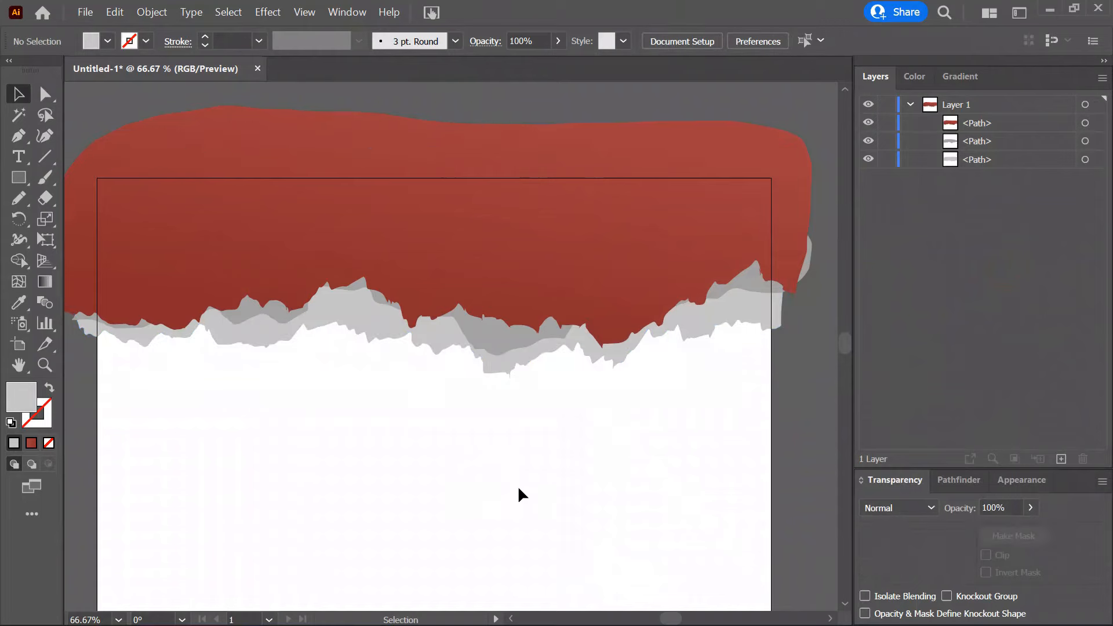
Recolour the middle grey shape between the red and rear paper shapes to ADADAD.
{"action": "left_click", "coordinate": [521, 338]}
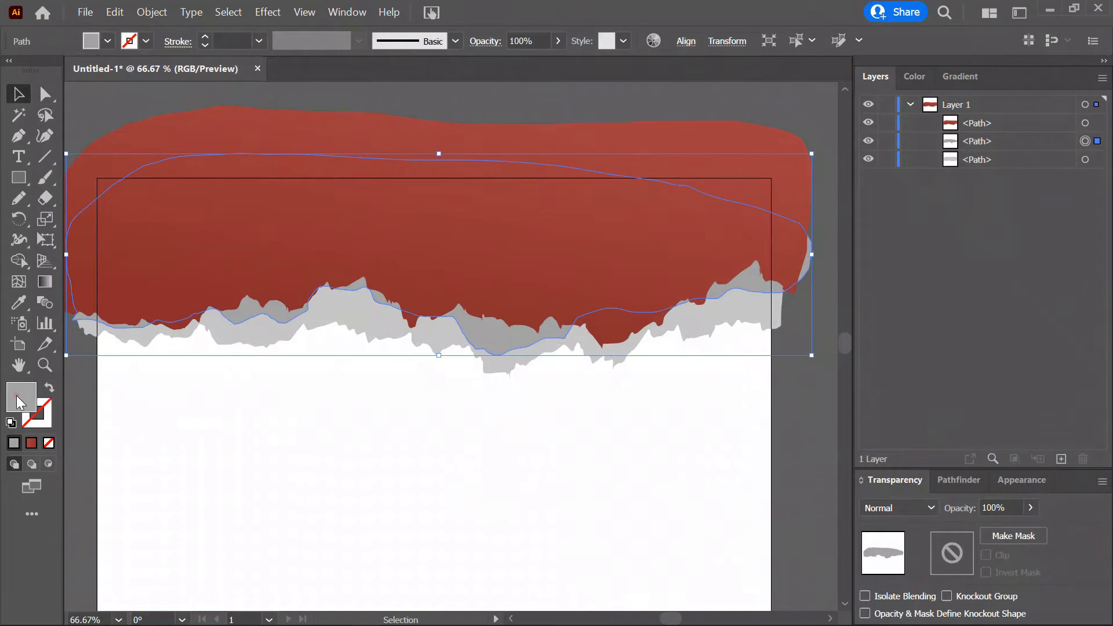
{"action": "type", "text": "ADADAD"}
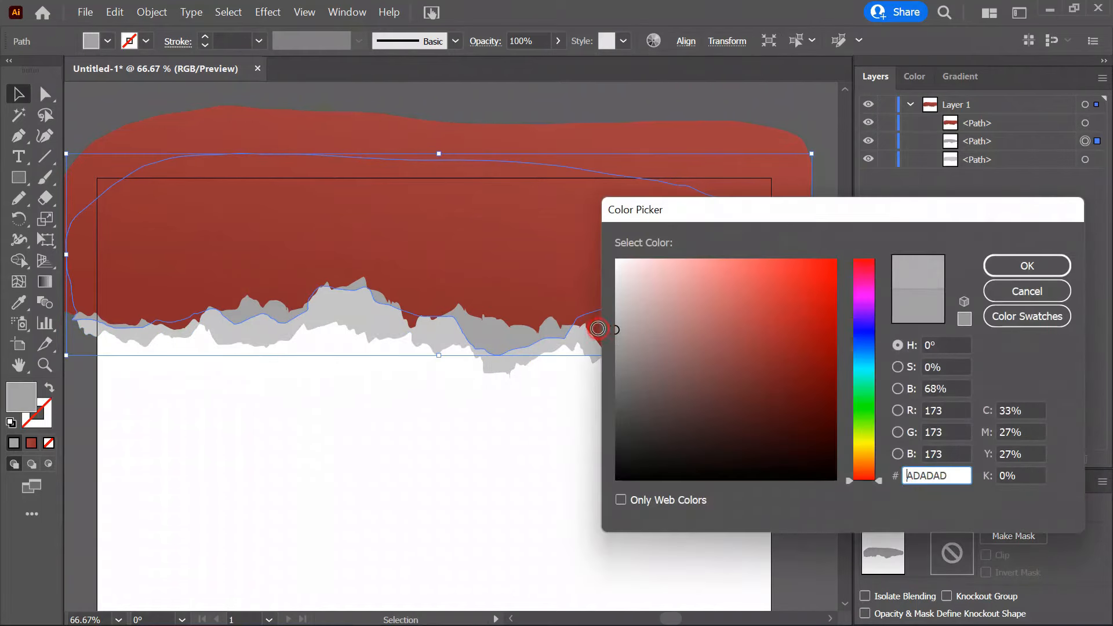
{"action": "key", "text": "Return"}
{"action": "left_click", "coordinate": [542, 474]}
Group the red shape and both grey paper shapes into one object.
{"action": "scroll", "coordinate": [539, 467], "scroll_direction": "down", "scroll_amount": 1}
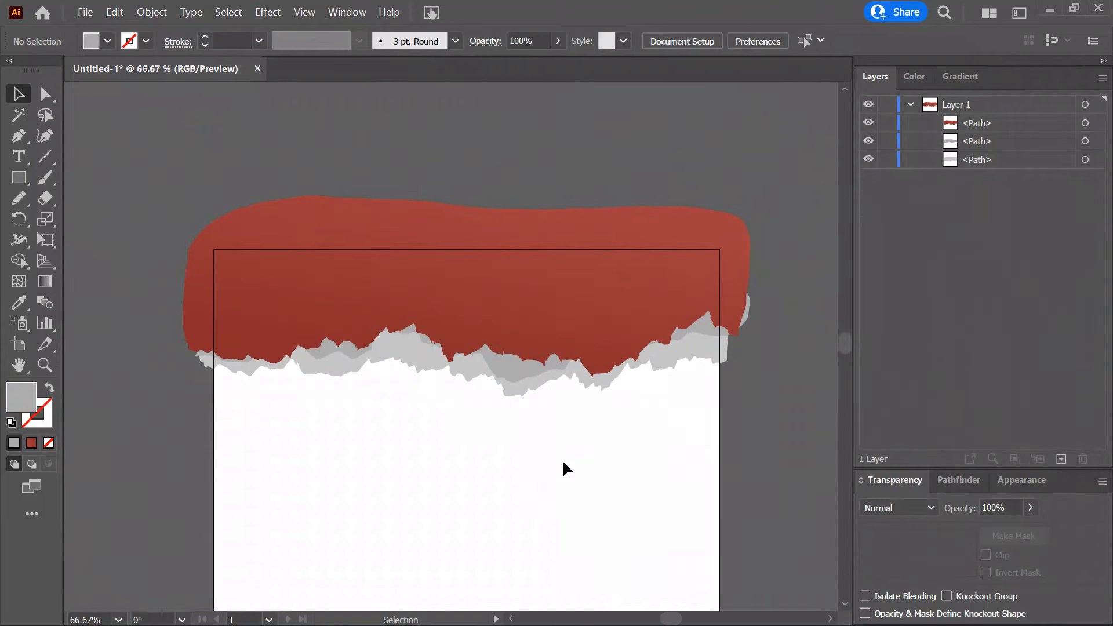
{"action": "left_click_drag", "start_coordinate": [651, 479], "coordinate": [671, 398]}
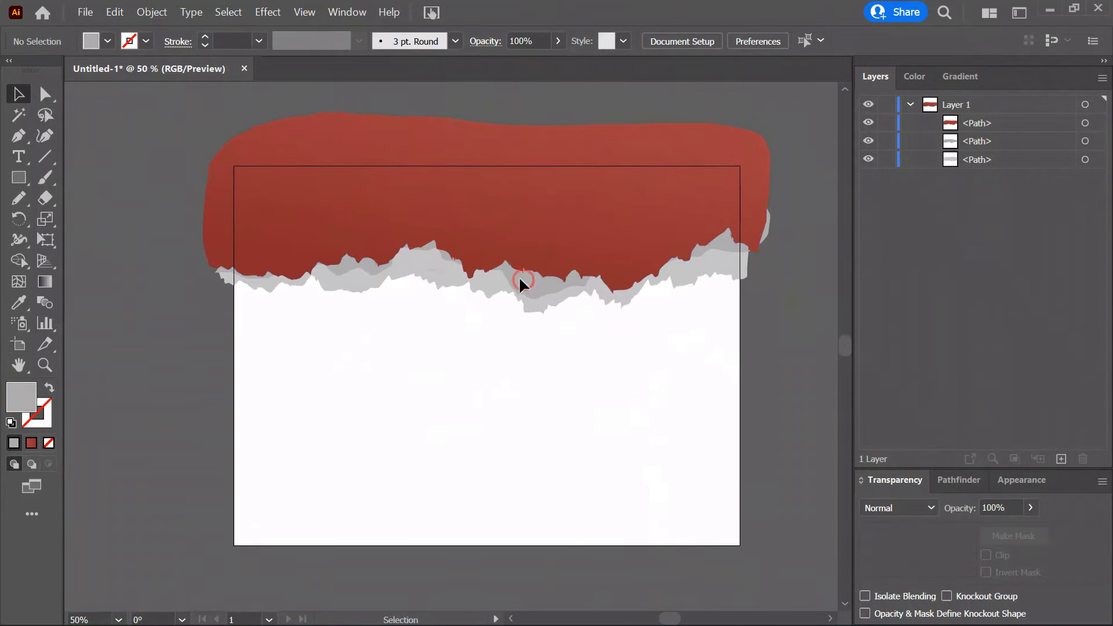
{"action": "key", "text": "ctrl+a"}
{"action": "right_click", "coordinate": [552, 248]}
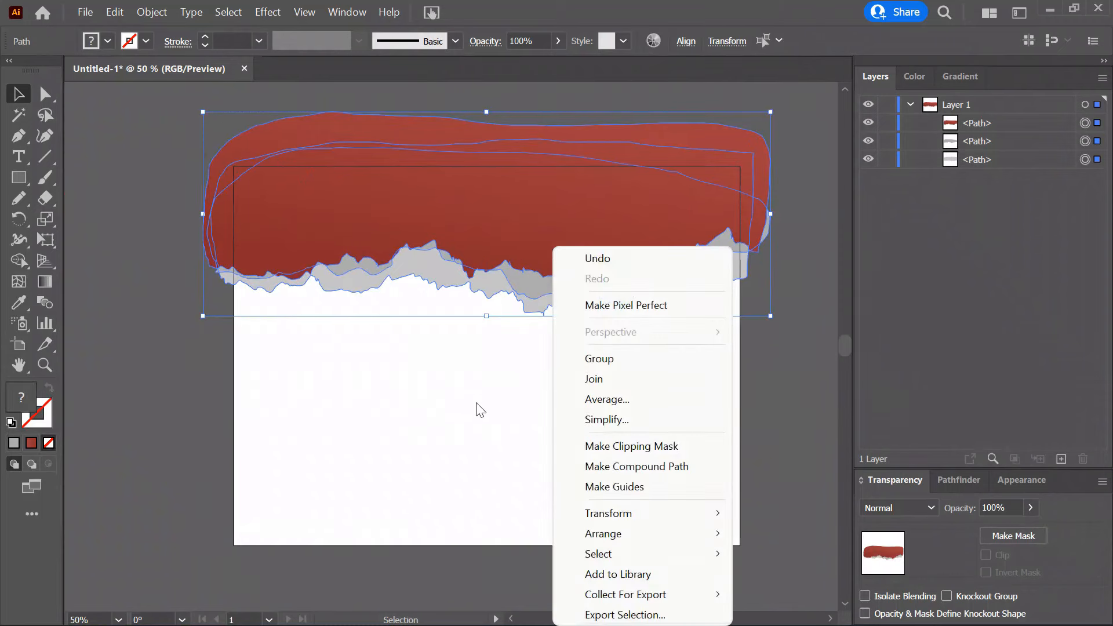
{"action": "left_click", "coordinate": [563, 359]}
{"action": "left_click", "coordinate": [419, 383]}
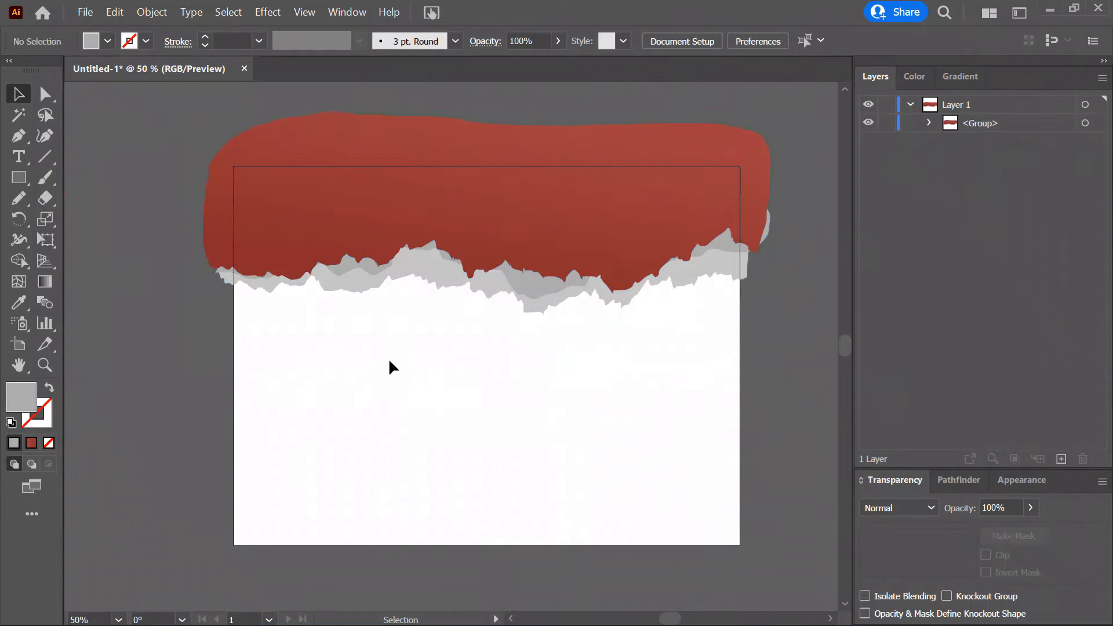
Hide the torn-paper group and draw a small square snapped into the artboard's upper-left corner.
{"action": "left_click", "coordinate": [14, 180]}
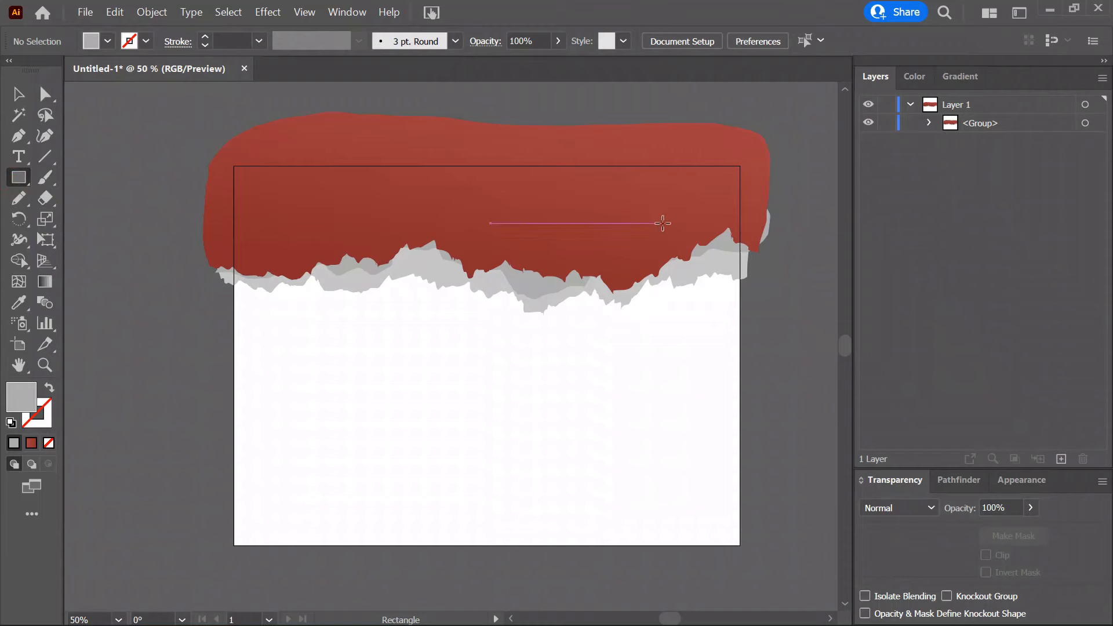
{"action": "left_click", "coordinate": [869, 124]}
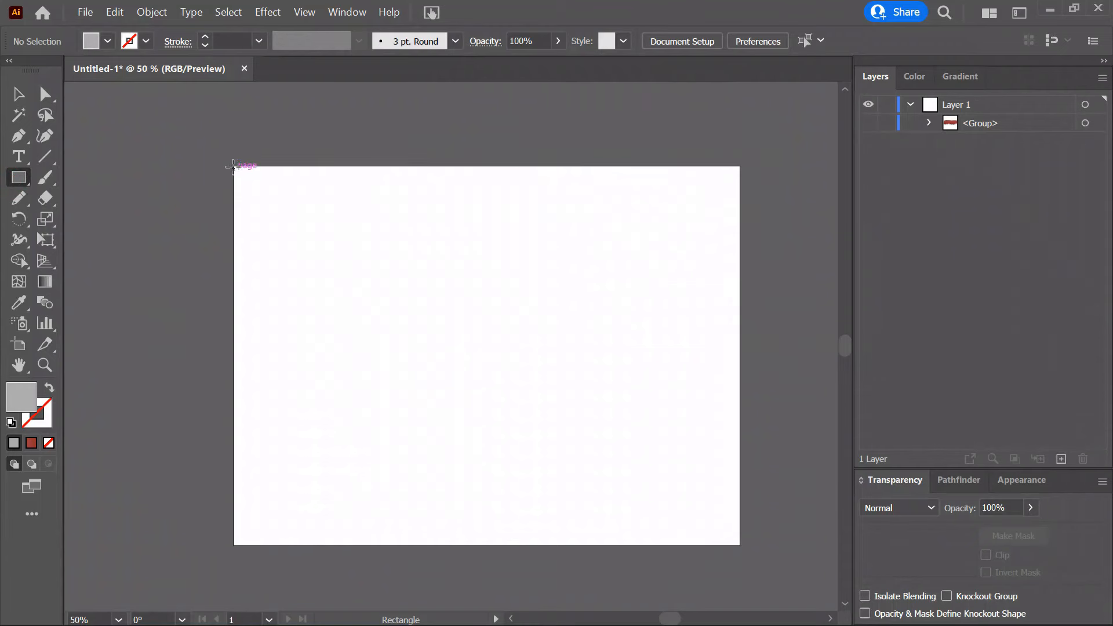
{"action": "left_click_drag", "start_coordinate": [233, 166], "coordinate": [255, 187]}
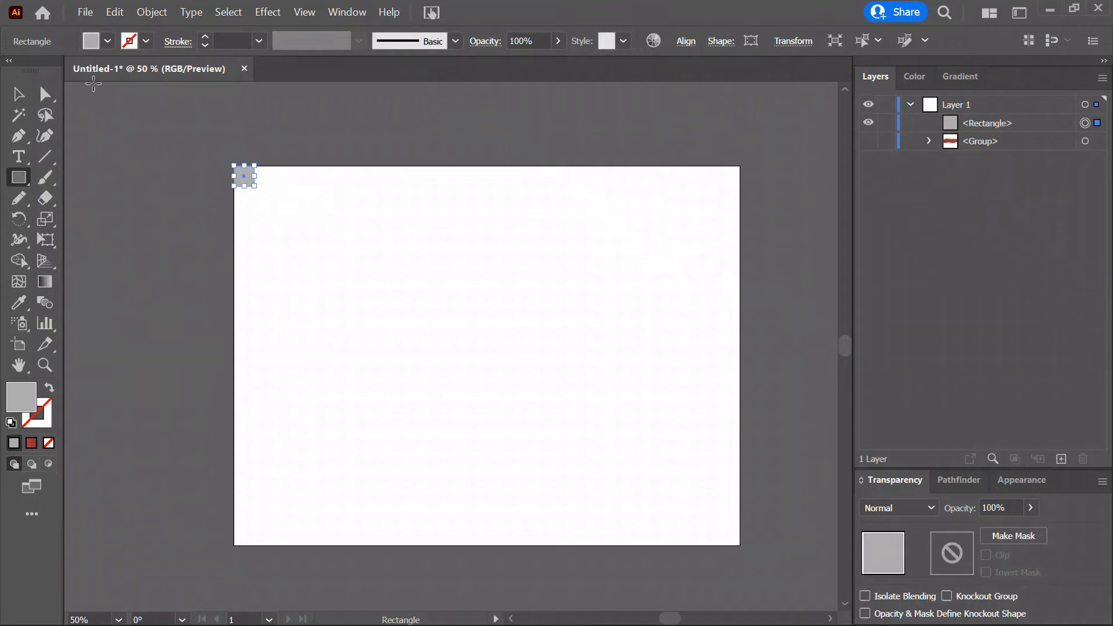
Fill the small square with the light grey swatch one shade darker than the lightest grey.
{"action": "left_click", "coordinate": [106, 42]}
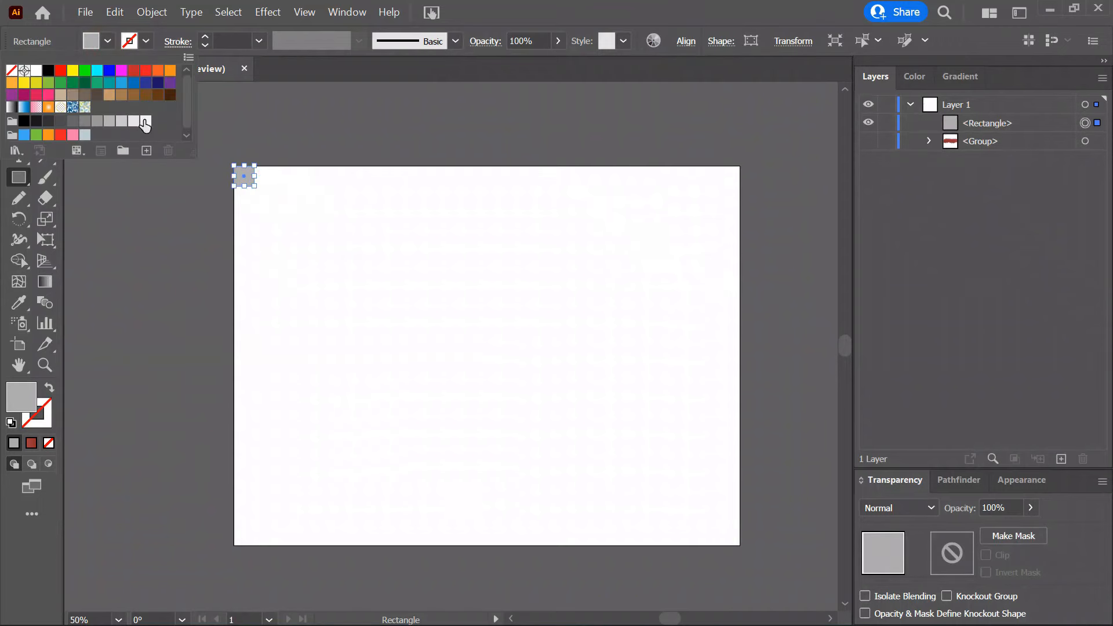
{"action": "left_click", "coordinate": [144, 121]}
{"action": "left_click", "coordinate": [538, 9]}
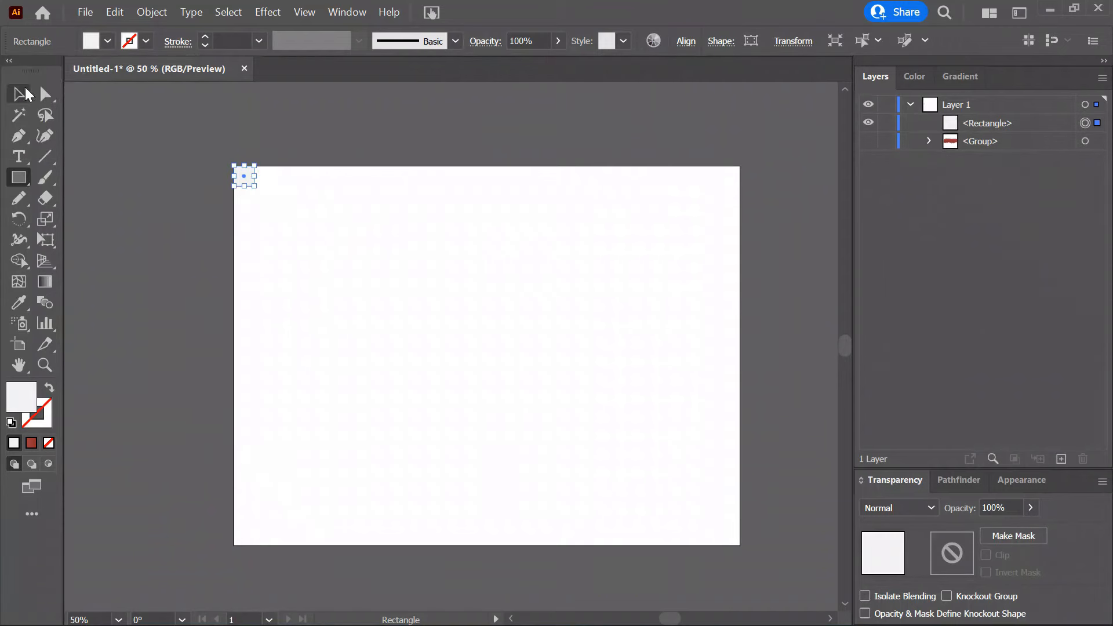
{"action": "left_click", "coordinate": [23, 95]}
{"action": "left_click", "coordinate": [189, 248]}
{"action": "left_click", "coordinate": [245, 183]}
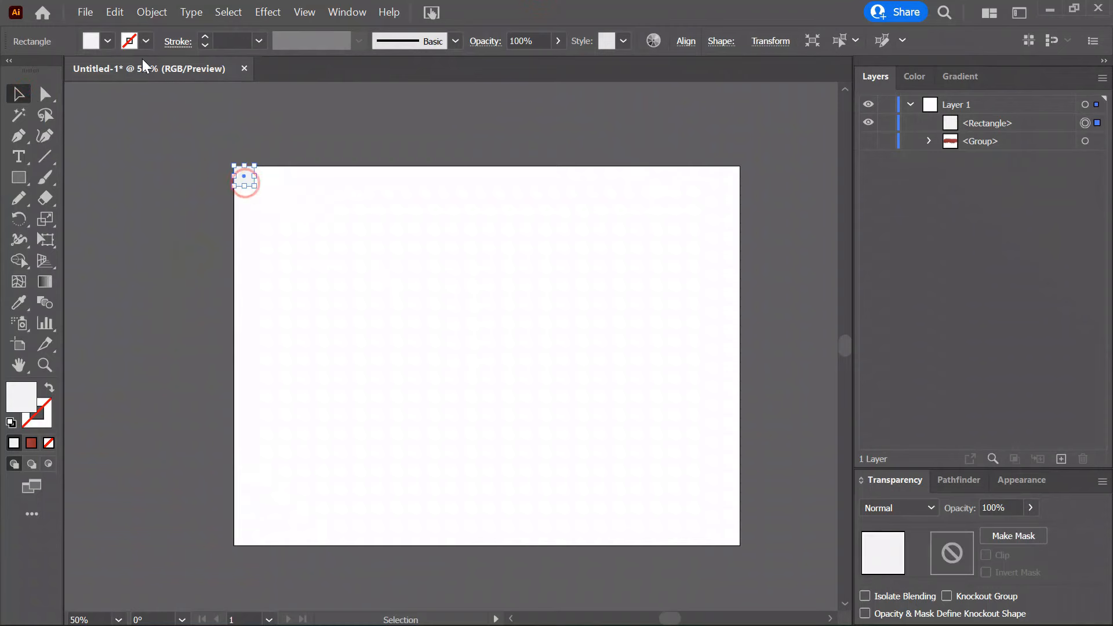
{"action": "left_click", "coordinate": [93, 41]}
{"action": "left_click", "coordinate": [139, 120]}
{"action": "left_click", "coordinate": [454, 7]}
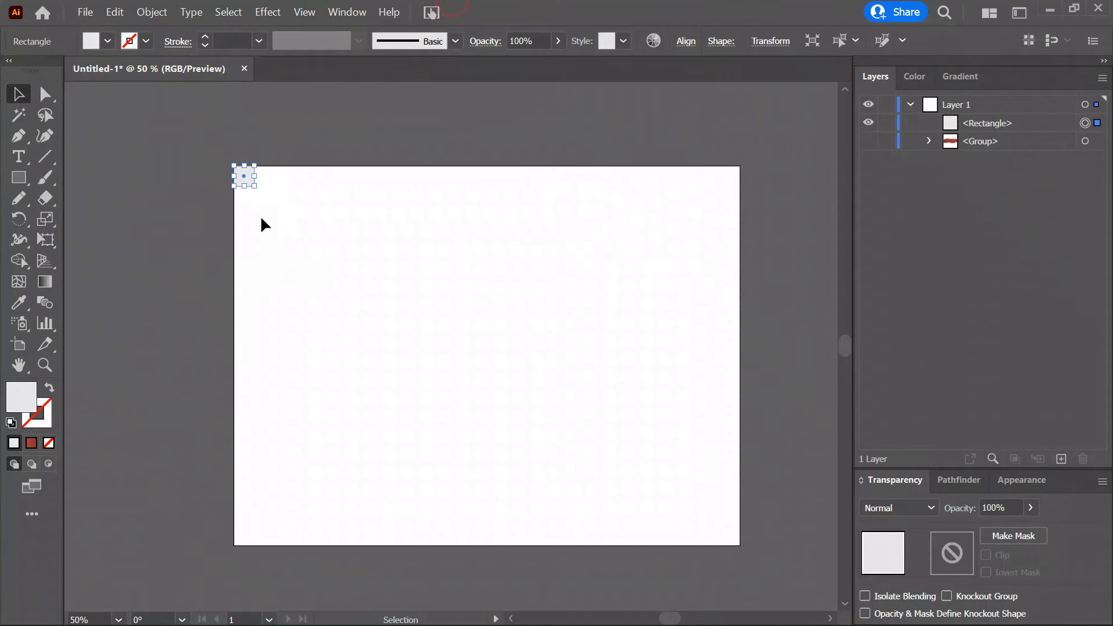
Duplicate the square directly beside itself on the right and fill the copy with a slightly darker grey swatch.
{"action": "scroll", "coordinate": [246, 175], "scroll_direction": "up", "scroll_amount": 2}
{"action": "left_click_drag", "start_coordinate": [238, 176], "coordinate": [277, 174]}
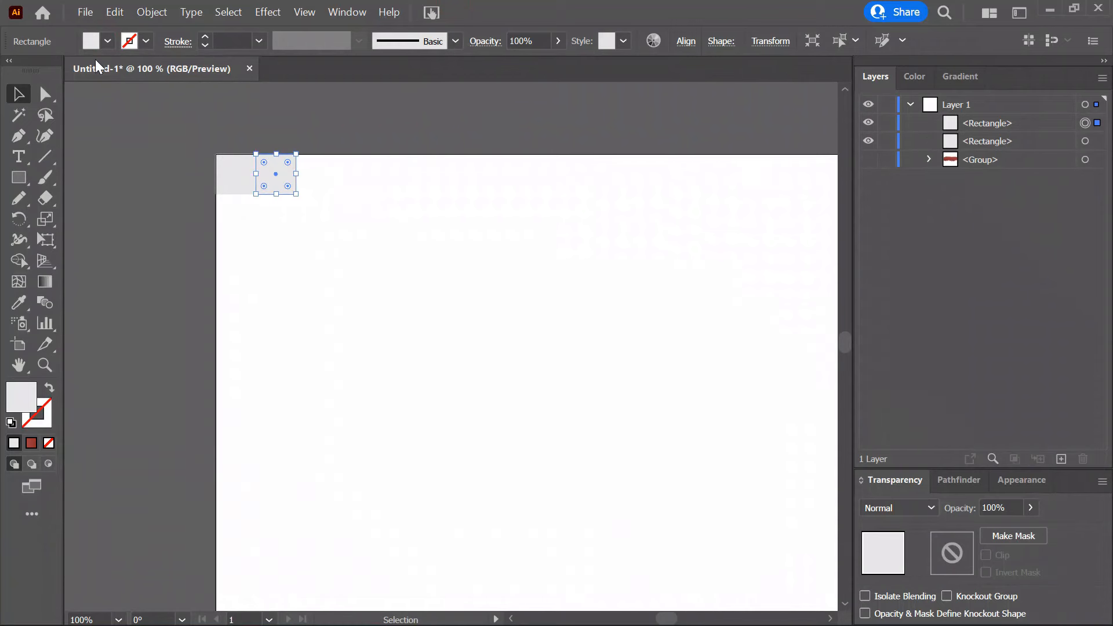
{"action": "left_click", "coordinate": [107, 41]}
{"action": "left_click", "coordinate": [120, 121]}
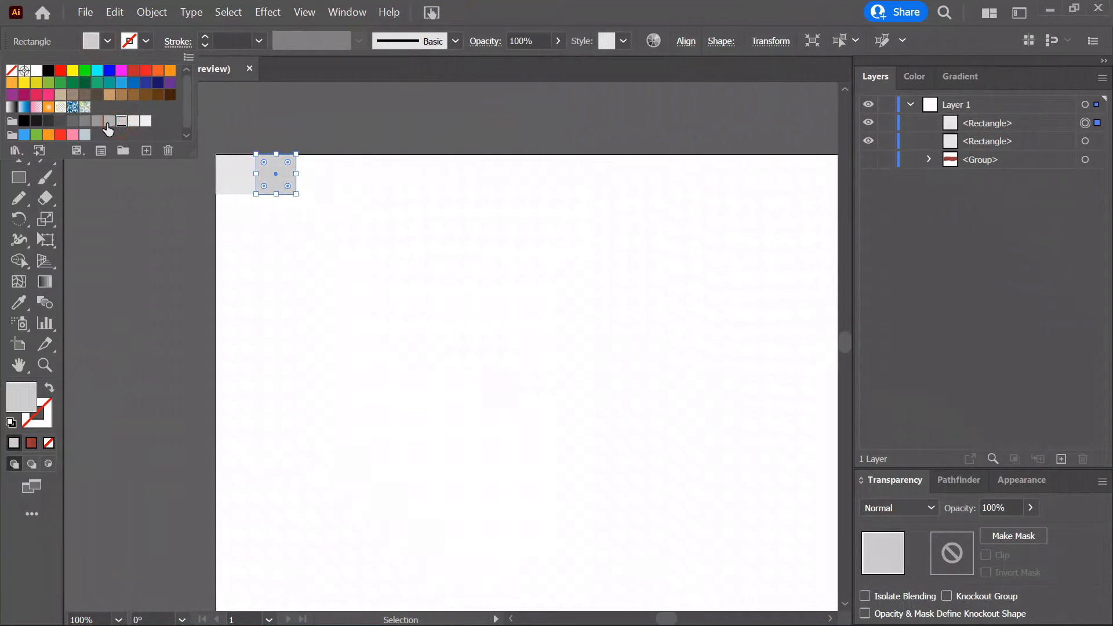
{"action": "left_click", "coordinate": [75, 78]}
Duplicate the pair of grey squares directly to the right of the originals, continuing the alternating row.
{"action": "left_click_drag", "start_coordinate": [174, 137], "coordinate": [348, 185]}
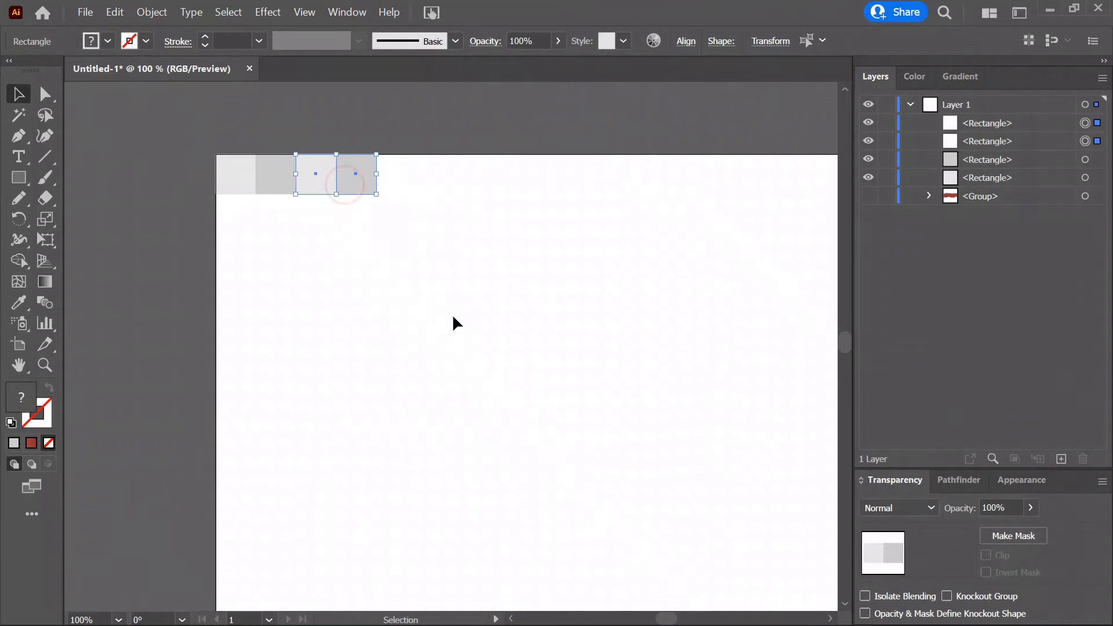
Repeat the pair duplication until the row of alternating grey squares extends past the artboard's right edge.
{"action": "key", "text": "ctrl+minus"}
{"action": "key", "text": "ctrl+d"}
{"action": "key", "text": "ctrl+d"}
{"action": "left_click_drag", "start_coordinate": [579, 404], "coordinate": [352, 345]}
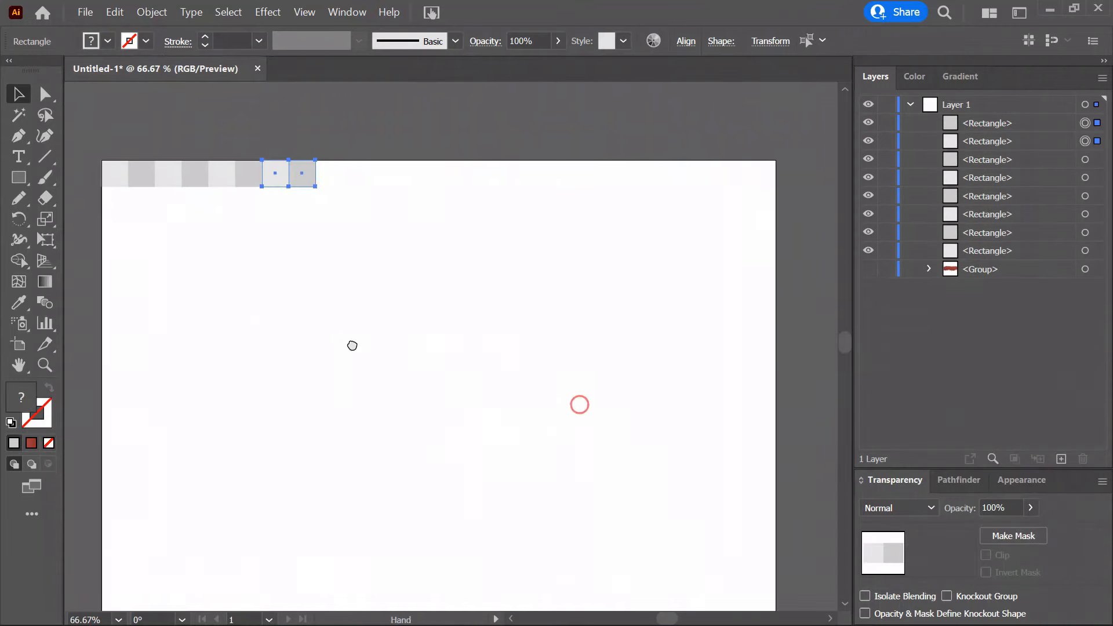
{"action": "scroll", "coordinate": [474, 357], "scroll_direction": "down", "scroll_amount": 2}
{"action": "key", "text": "ctrl+d"}
{"action": "key", "text": "ctrl+d"}
{"action": "key", "text": "ctrl+d"}
{"action": "key", "text": "ctrl+d"}
{"action": "key", "text": "ctrl+d"}
{"action": "key", "text": "ctrl+d"}
{"action": "key", "text": "ctrl+d"}
{"action": "key", "text": "ctrl+d"}
{"action": "key", "text": "ctrl+d"}
{"action": "key", "text": "ctrl+d"}
{"action": "key", "text": "ctrl+d"}
{"action": "key", "text": "ctrl+d"}
{"action": "key", "text": "ctrl+d"}
{"action": "key", "text": "ctrl+d"}
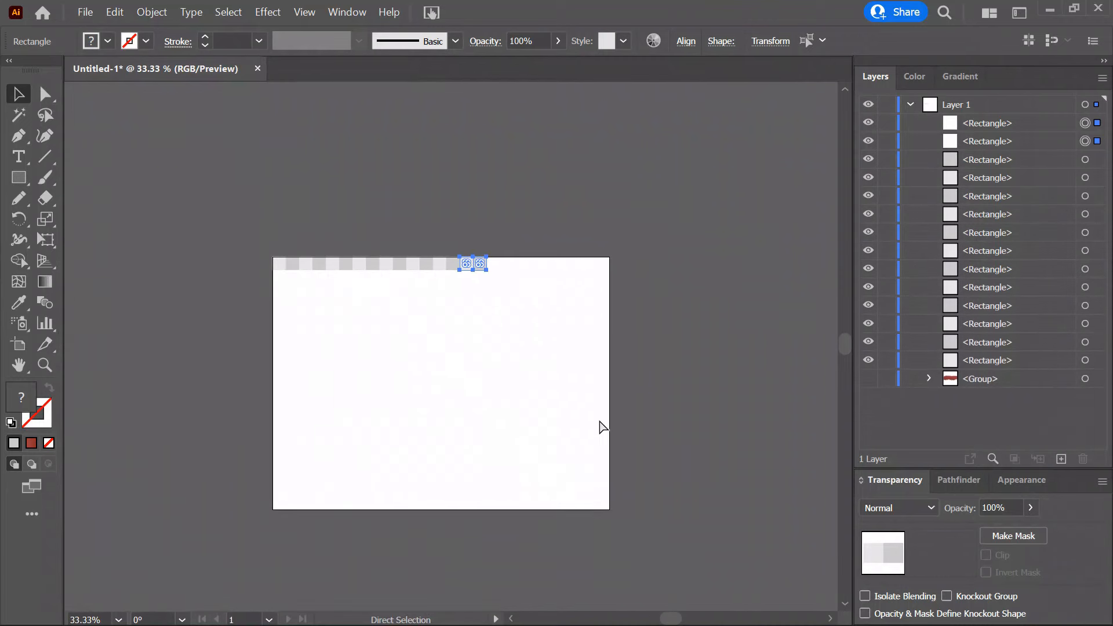
{"action": "key", "text": "ctrl+d"}
{"action": "key", "text": "ctrl+d"}
{"action": "key", "text": "ctrl+d"}
{"action": "key", "text": "ctrl+d"}
{"action": "left_click_drag", "start_coordinate": [639, 385], "coordinate": [731, 365]}
{"action": "scroll", "coordinate": [537, 365], "scroll_direction": "down", "scroll_amount": 1}
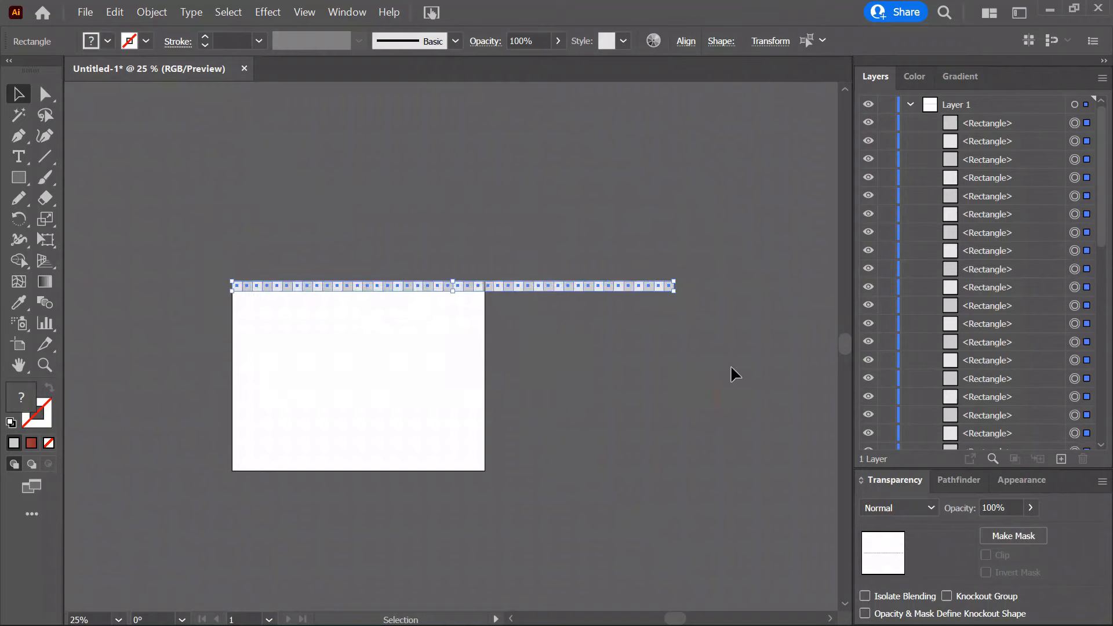
Group the row of grey squares and scale it down to roughly the artboard's width.
{"action": "key", "text": "ctrl+g"}
{"action": "left_click_drag", "start_coordinate": [673, 288], "coordinate": [483, 297]}
Duplicate the grouped row directly beneath itself, offset one square to the right so the greys alternate.
{"action": "scroll", "coordinate": [454, 273], "scroll_direction": "up", "scroll_amount": 3}
{"action": "scroll", "coordinate": [450, 272], "scroll_direction": "up", "scroll_amount": 2}
{"action": "left_click_drag", "start_coordinate": [373, 231], "coordinate": [395, 272]}
{"action": "left_click_drag", "start_coordinate": [412, 292], "coordinate": [526, 396]}
{"action": "scroll", "coordinate": [526, 396], "scroll_direction": "down", "scroll_amount": 4}
{"action": "left_click_drag", "start_coordinate": [668, 454], "coordinate": [482, 359]}
Select both offset rows and duplicate them directly below the originals.
{"action": "left_click_drag", "start_coordinate": [246, 175], "coordinate": [753, 404]}
{"action": "scroll", "coordinate": [315, 319], "scroll_direction": "up", "scroll_amount": 3}
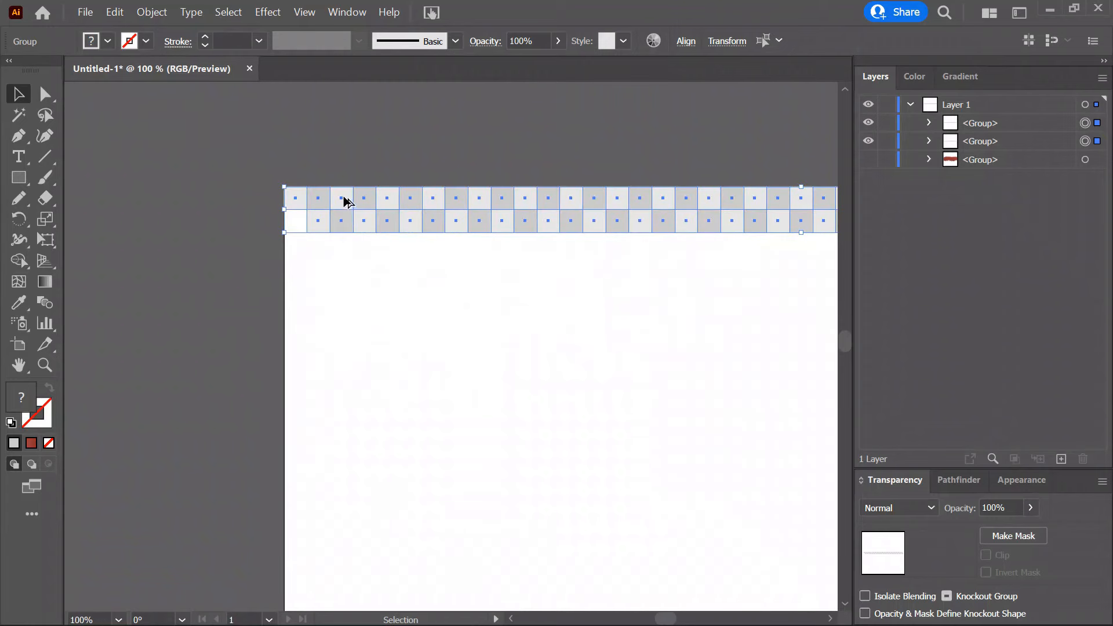
{"action": "left_click_drag", "start_coordinate": [346, 201], "coordinate": [346, 247]}
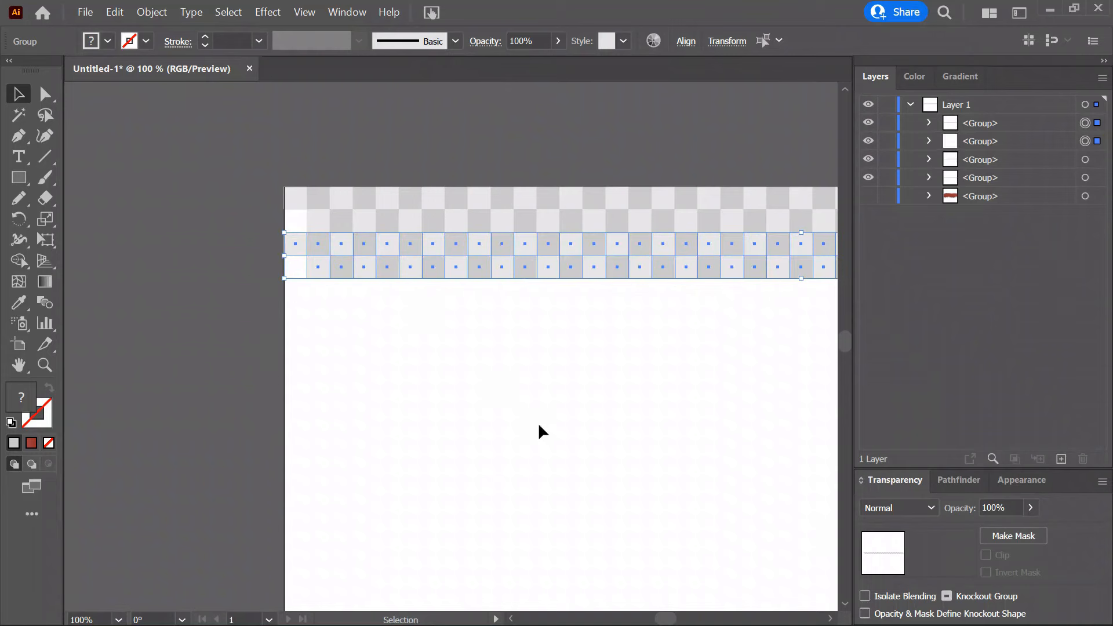
Repeat the double-row duplication downward until the checkered pattern covers the full height of the artboard.
{"action": "scroll", "coordinate": [541, 425], "scroll_direction": "down", "scroll_amount": 1}
{"action": "left_click_drag", "start_coordinate": [669, 513], "coordinate": [496, 374]}
{"action": "scroll", "coordinate": [634, 435], "scroll_direction": "down", "scroll_amount": 2}
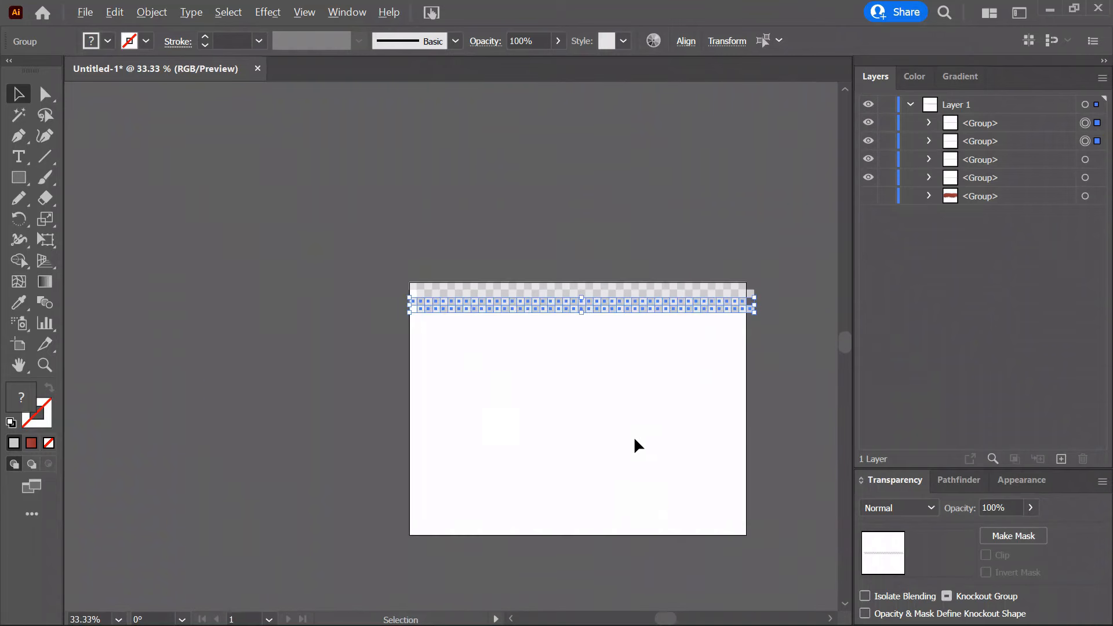
{"action": "key", "text": "ctrl+d"}
{"action": "key", "text": "ctrl+d"}
{"action": "key", "text": "ctrl+d"}
{"action": "key", "text": "ctrl+d"}
{"action": "key", "text": "ctrl+d"}
{"action": "key", "text": "ctrl+d"}
{"action": "key", "text": "ctrl+d"}
{"action": "key", "text": "ctrl+d"}
{"action": "key", "text": "ctrl+d"}
{"action": "key", "text": "ctrl+d"}
{"action": "key", "text": "ctrl+d"}
{"action": "key", "text": "ctrl+d"}
{"action": "key", "text": "ctrl+d"}
{"action": "key", "text": "ctrl+d"}
{"action": "key", "text": "ctrl+d"}
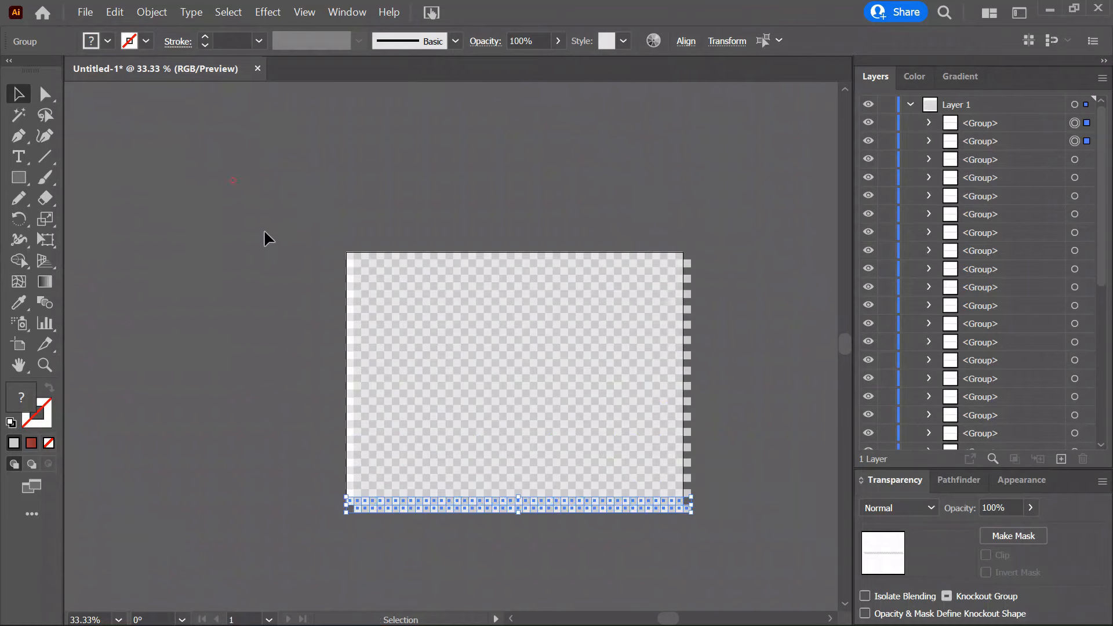
Group all the checkered rows and reposition the group so the pattern covers the whole artboard.
{"action": "key", "text": "ctrl+a"}
{"action": "key", "text": "ctrl+g"}
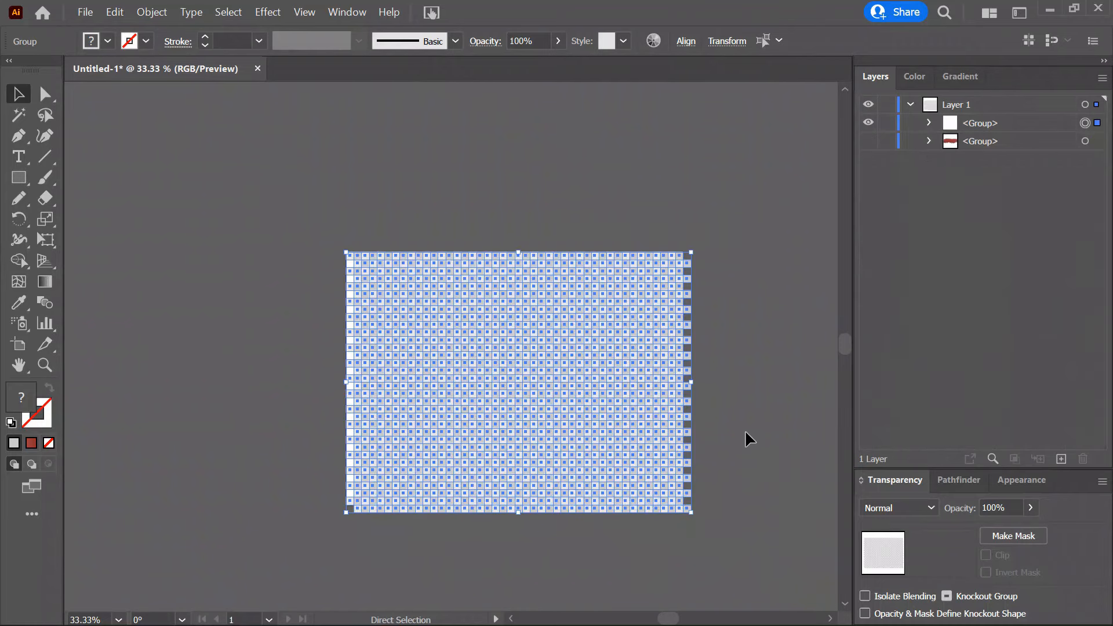
{"action": "left_click", "coordinate": [755, 430]}
{"action": "left_click_drag", "start_coordinate": [612, 395], "coordinate": [606, 327]}
{"action": "left_click", "coordinate": [672, 197]}
{"action": "left_click", "coordinate": [45, 95]}
{"action": "left_click", "coordinate": [25, 94]}
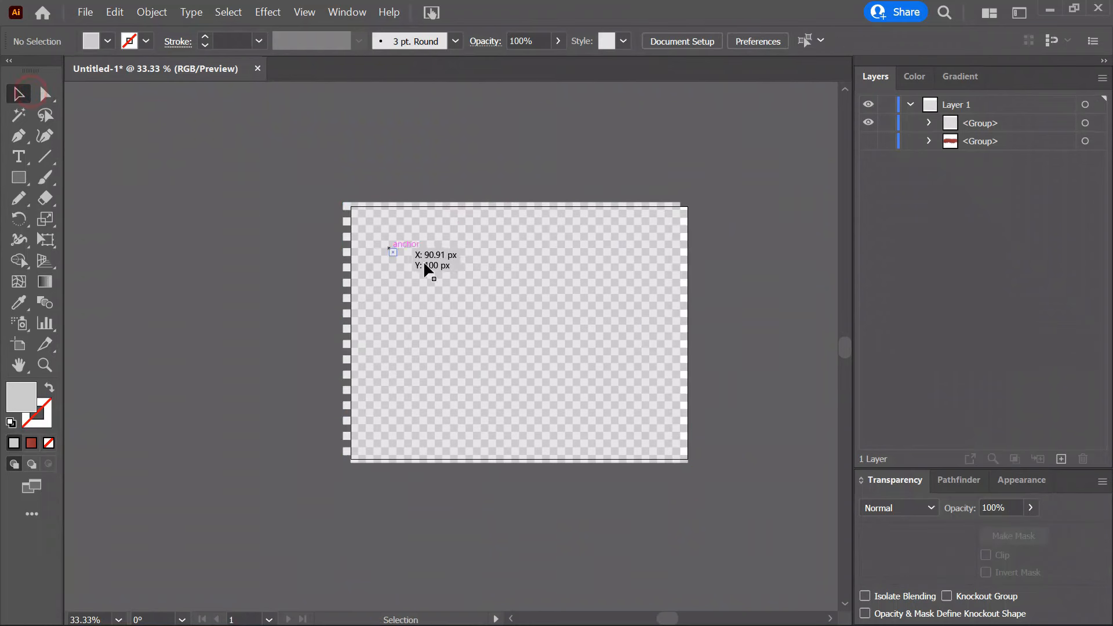
{"action": "left_click_drag", "start_coordinate": [439, 272], "coordinate": [443, 272]}
{"action": "left_click", "coordinate": [603, 533]}
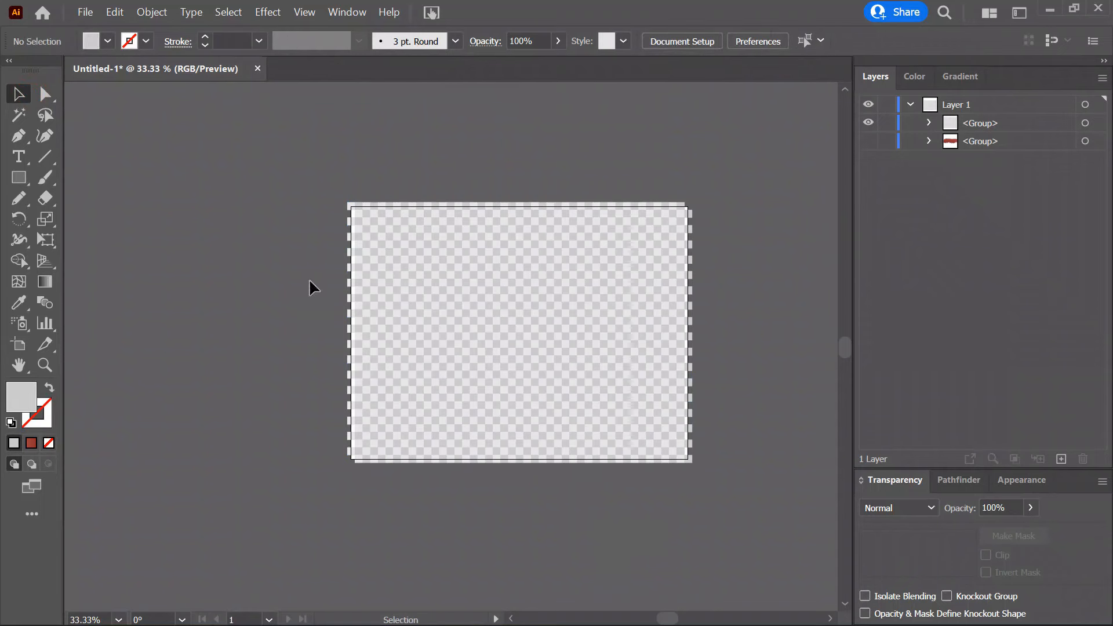
Show the torn-paper group again and stack it above the checkered group.
{"action": "left_click", "coordinate": [868, 141]}
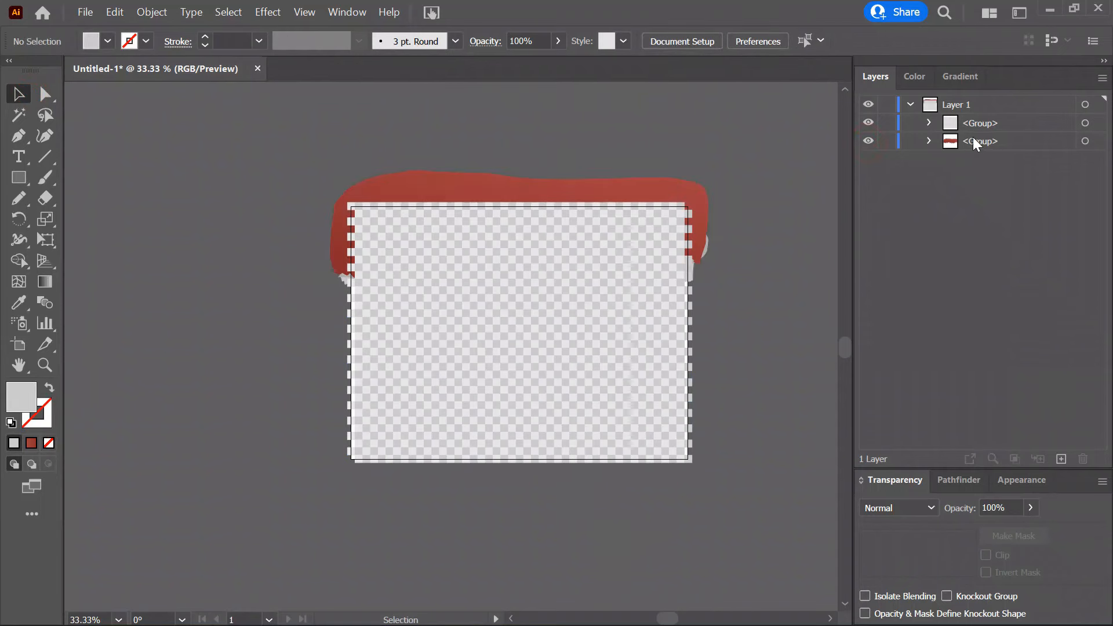
{"action": "left_click_drag", "start_coordinate": [972, 139], "coordinate": [950, 116]}
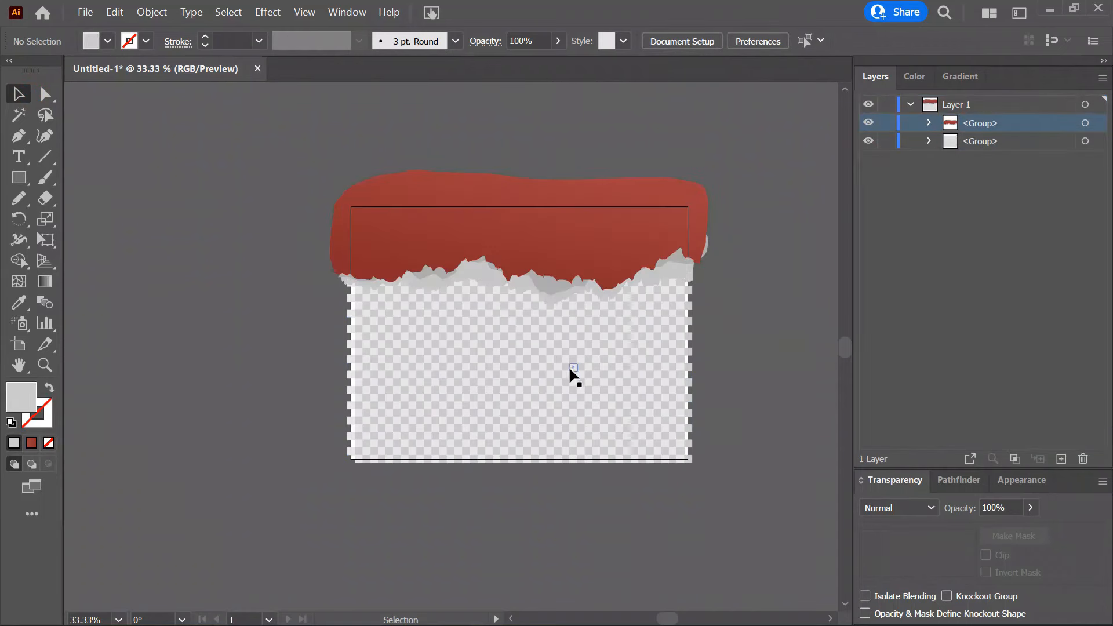
Draw a circle on the checkered area just below the left part of the torn edge.
{"action": "scroll", "coordinate": [527, 312], "scroll_direction": "up", "scroll_amount": 2}
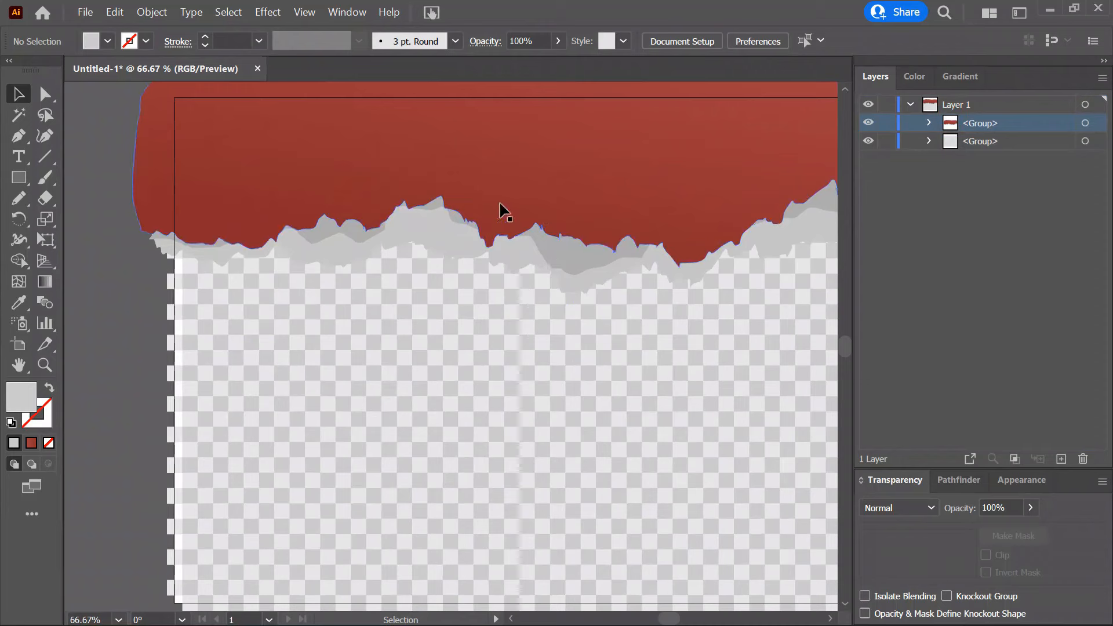
{"action": "left_click", "coordinate": [19, 183]}
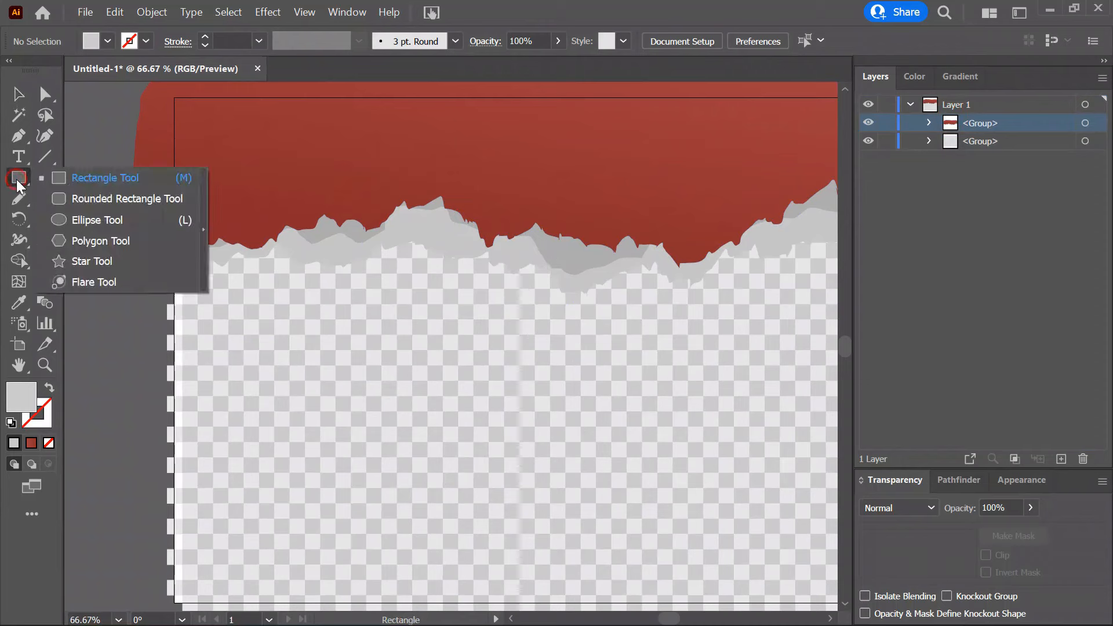
{"action": "left_click", "coordinate": [71, 219]}
{"action": "left_click_drag", "start_coordinate": [267, 271], "coordinate": [391, 368]}
Fill the circle with the white-to-black gradient, make it radial and reverse it so black is at the centre.
{"action": "left_click", "coordinate": [107, 42]}
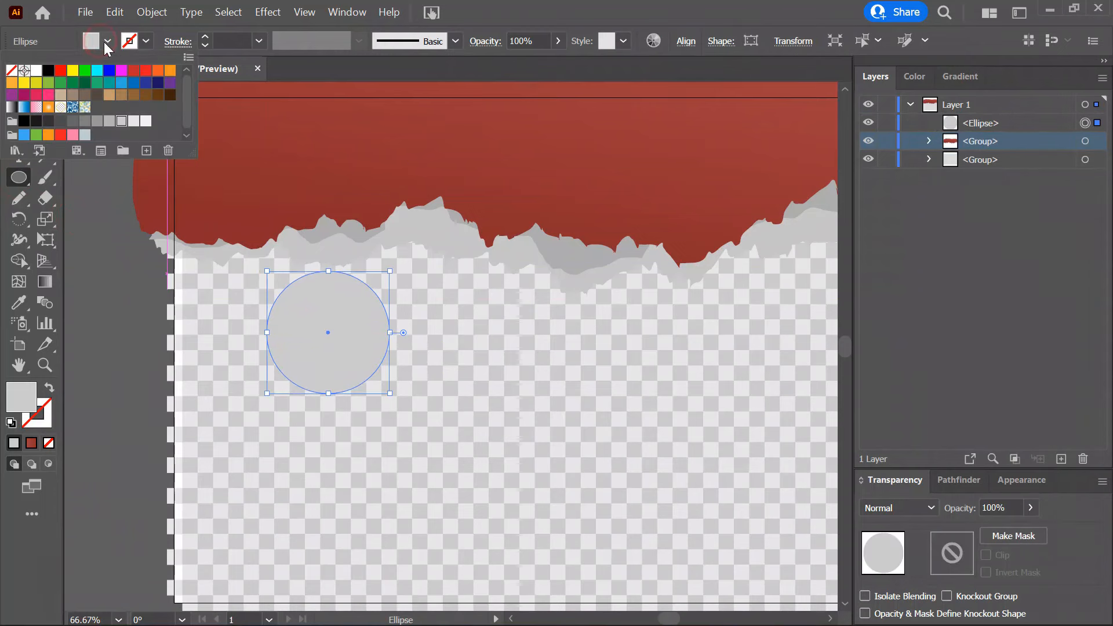
{"action": "left_click", "coordinate": [12, 108]}
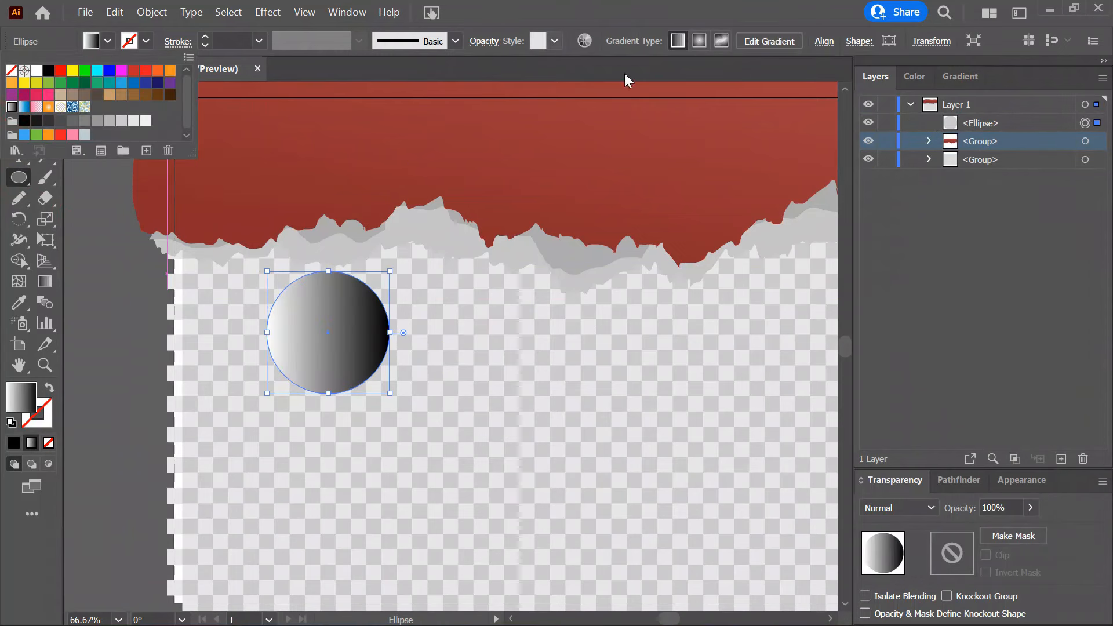
{"action": "left_click", "coordinate": [708, 41]}
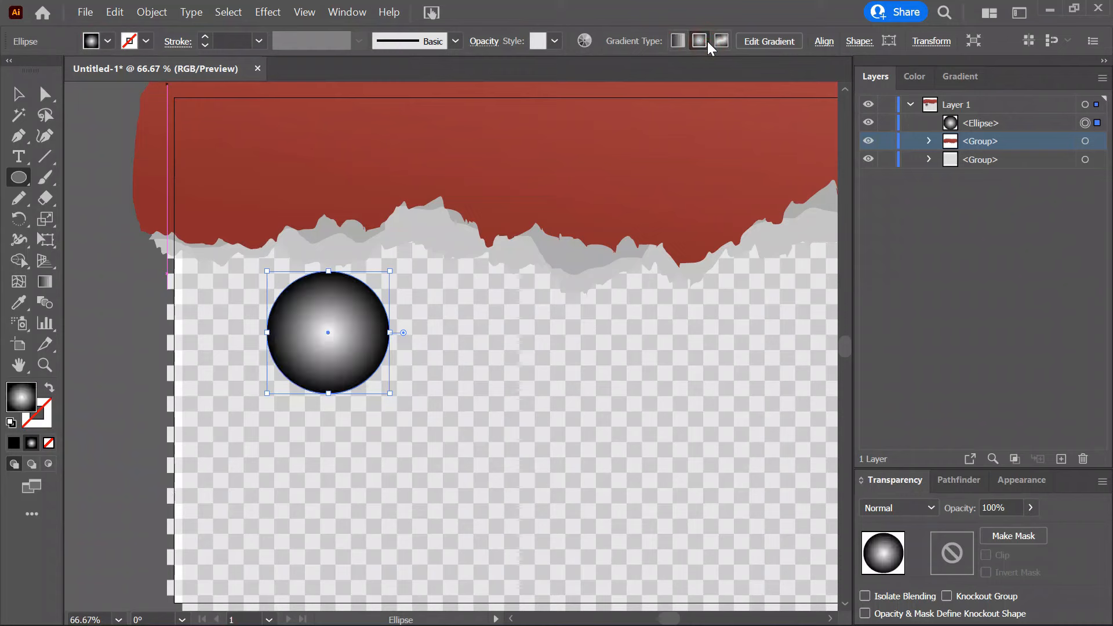
{"action": "left_click", "coordinate": [18, 94]}
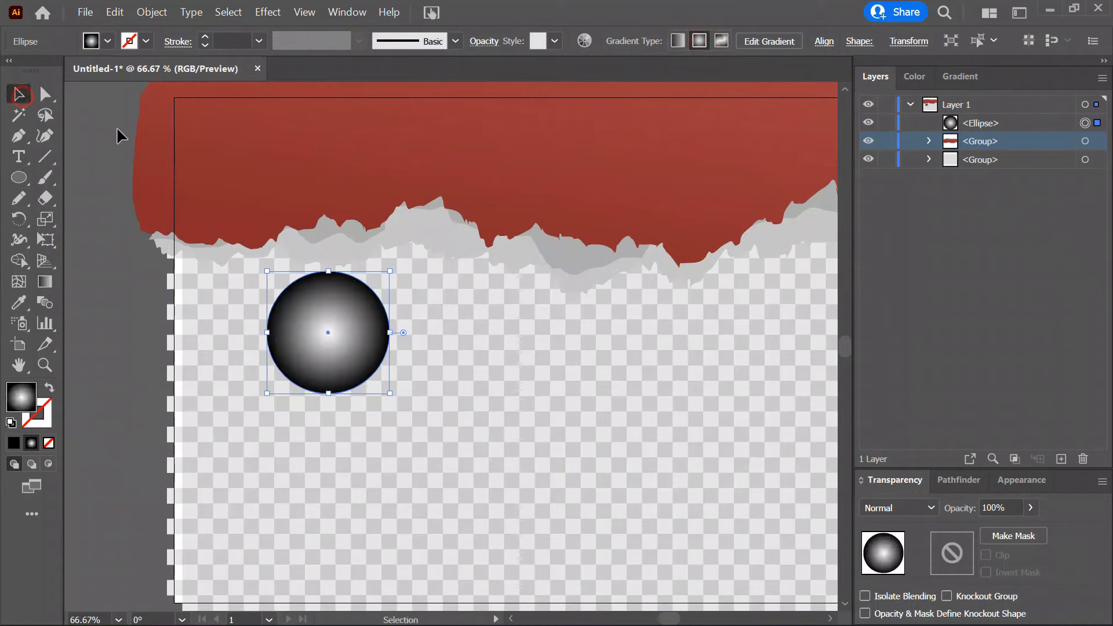
{"action": "left_click", "coordinate": [957, 77]}
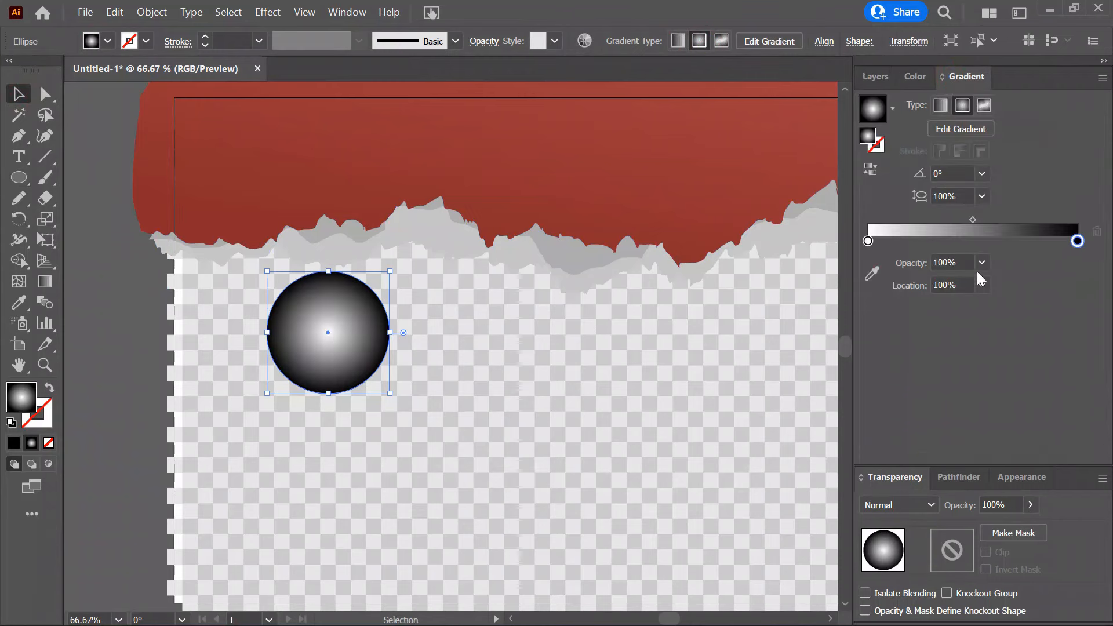
{"action": "left_click", "coordinate": [869, 169]}
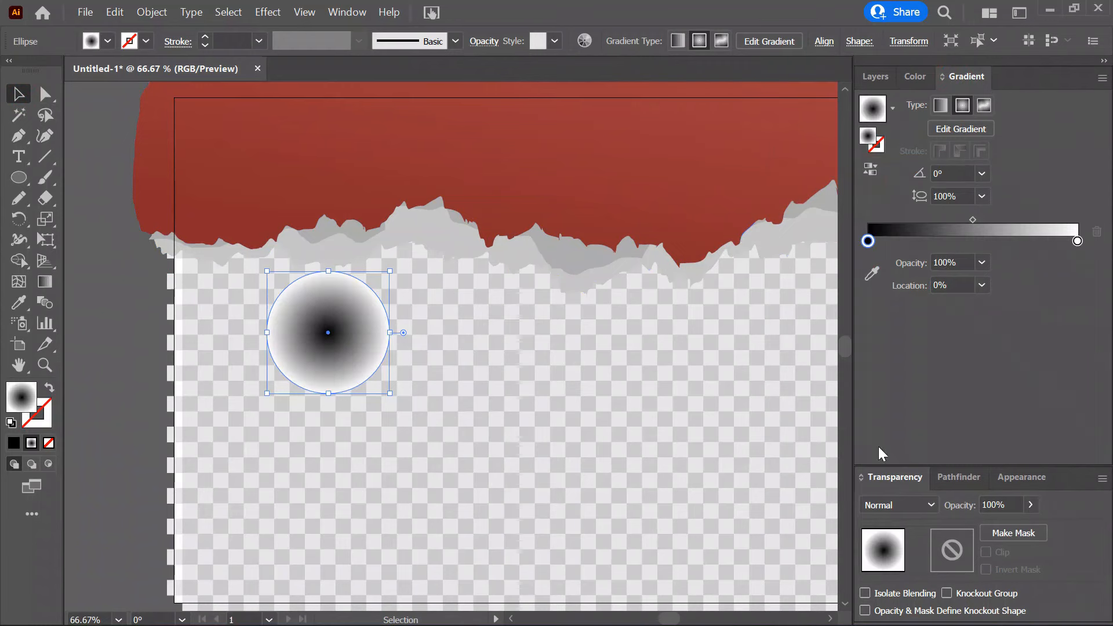
Set the circle's blending mode to Multiply and shift the gradient midpoint to about 43%.
{"action": "left_click", "coordinate": [888, 507]}
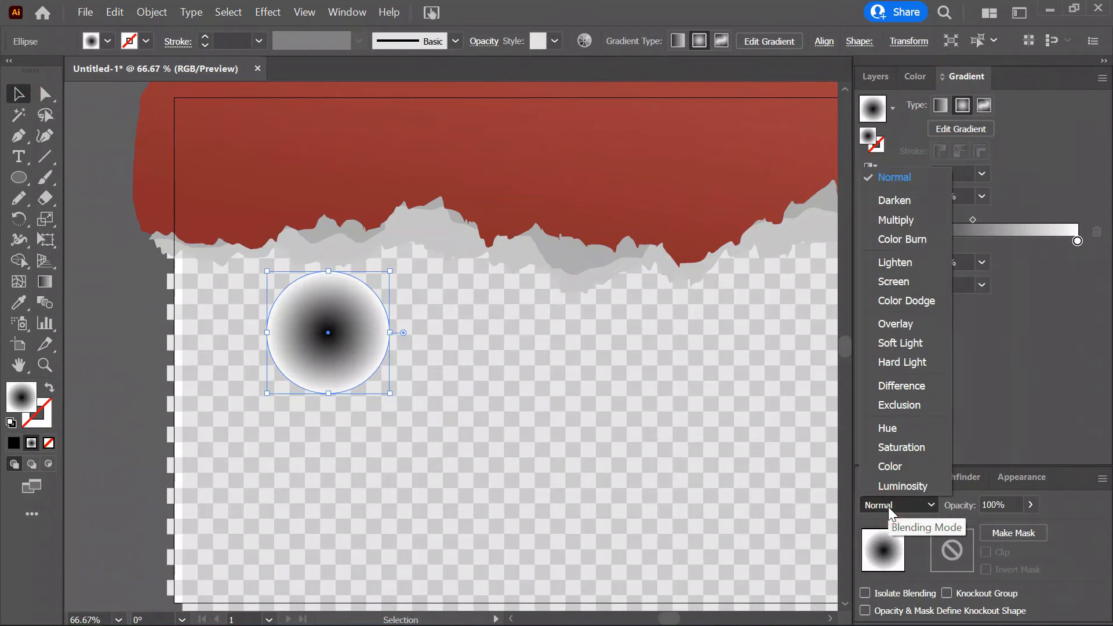
{"action": "left_click", "coordinate": [892, 221]}
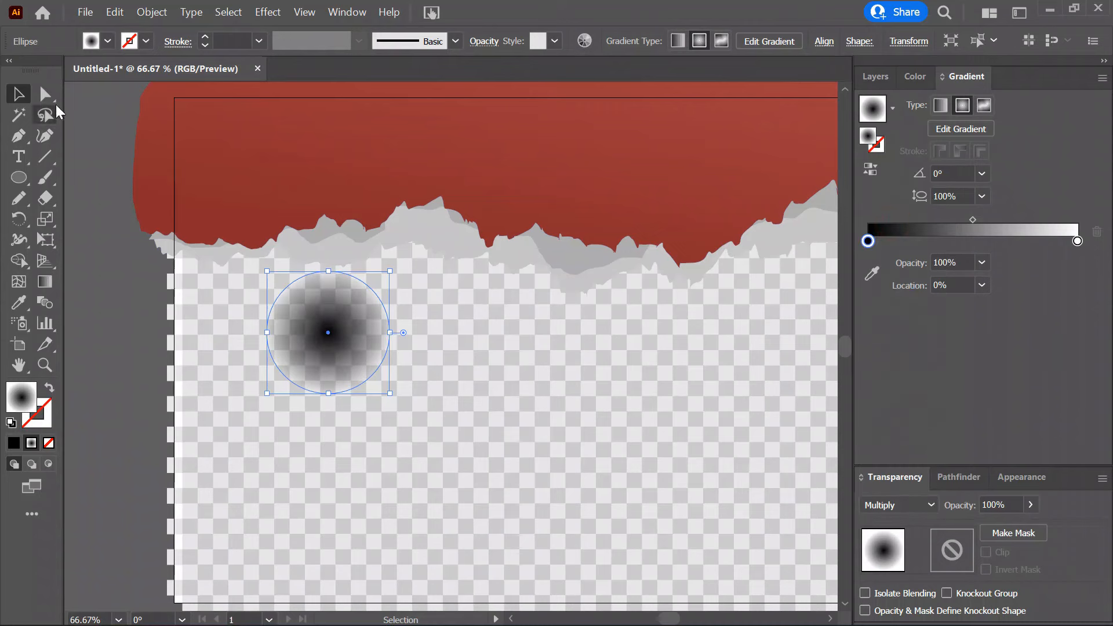
{"action": "left_click_drag", "start_coordinate": [971, 218], "coordinate": [957, 213]}
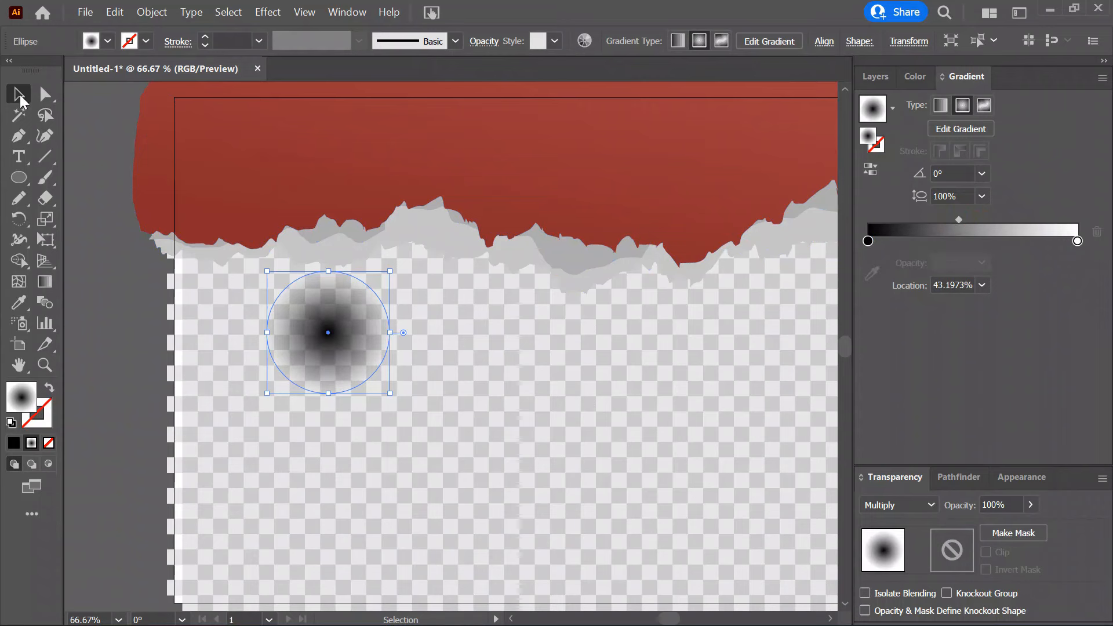
Stack the gradient circle directly below the torn-paper group and move it partly behind the torn edge.
{"action": "left_click", "coordinate": [876, 77]}
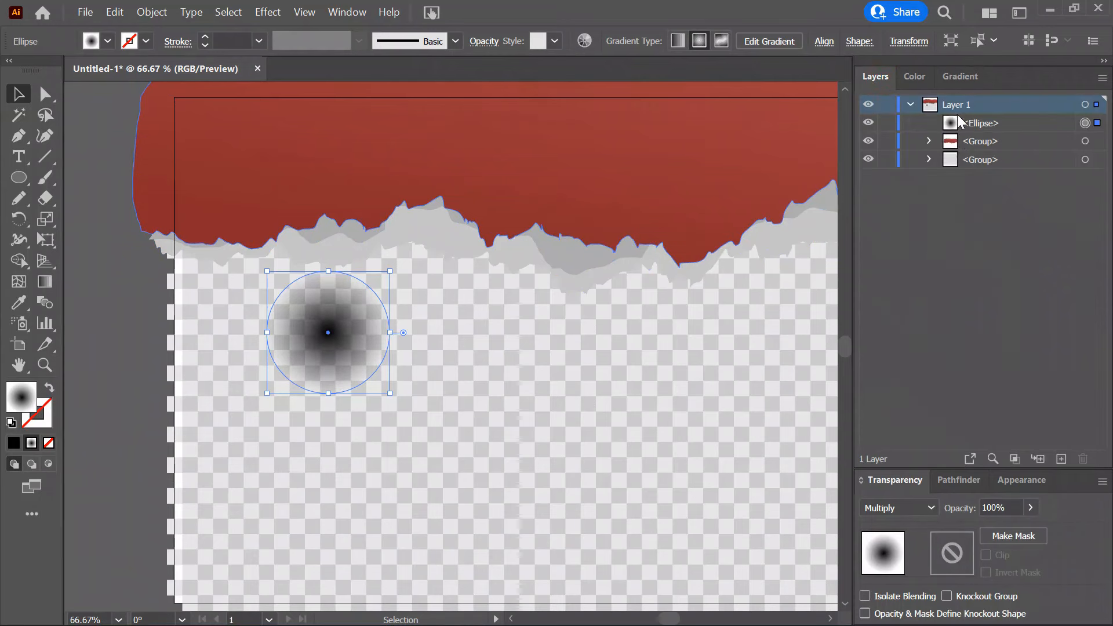
{"action": "left_click_drag", "start_coordinate": [958, 116], "coordinate": [954, 150]}
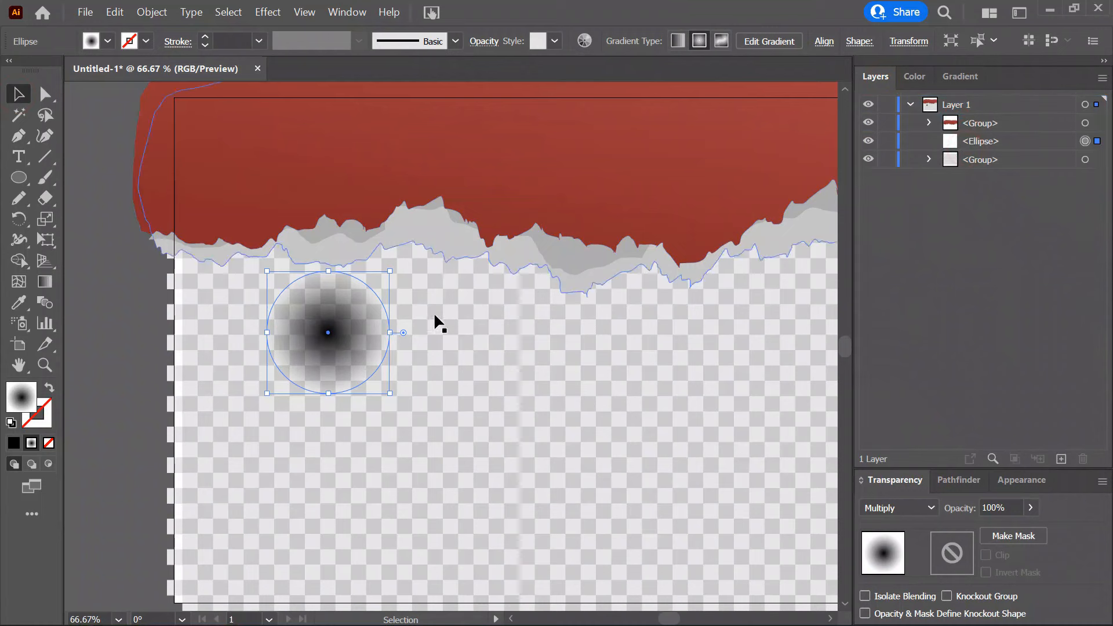
{"action": "left_click_drag", "start_coordinate": [343, 306], "coordinate": [356, 228]}
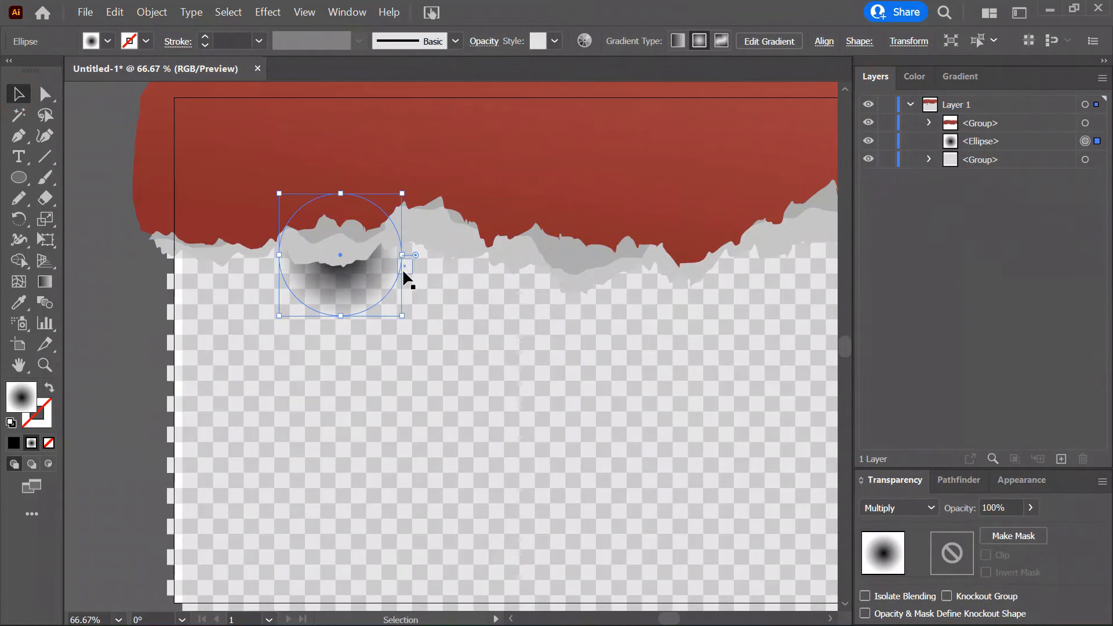
Stretch the shadow circle into a wide ellipse and add a slightly rotated copy at the artboard's left edge.
{"action": "left_click_drag", "start_coordinate": [404, 255], "coordinate": [487, 249]}
{"action": "left_click_drag", "start_coordinate": [415, 277], "coordinate": [318, 279]}
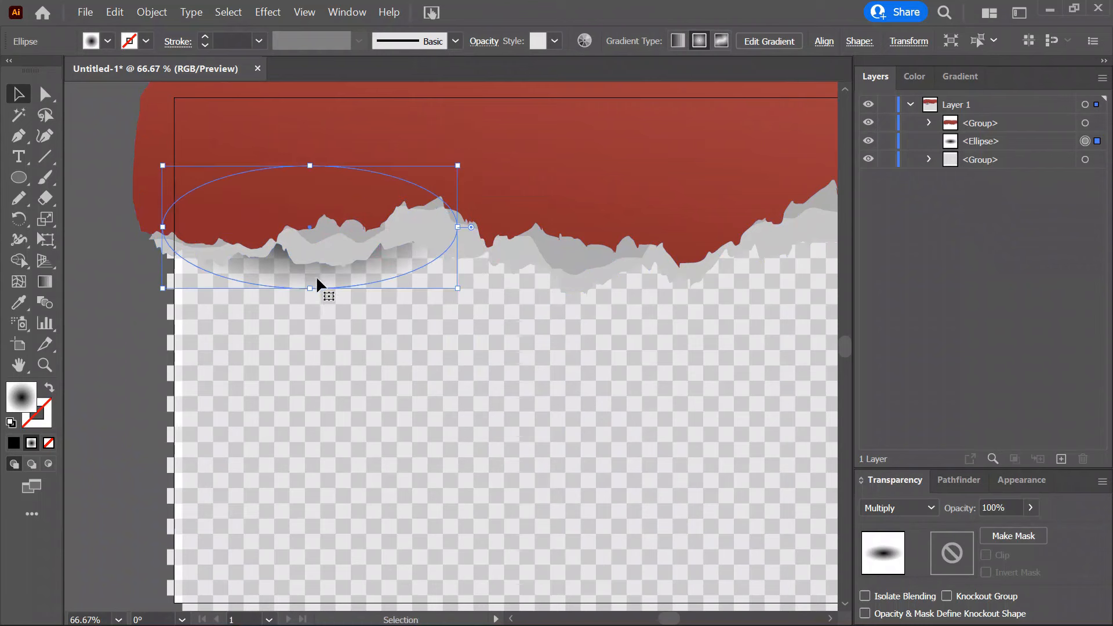
{"action": "left_click_drag", "start_coordinate": [249, 272], "coordinate": [166, 285]}
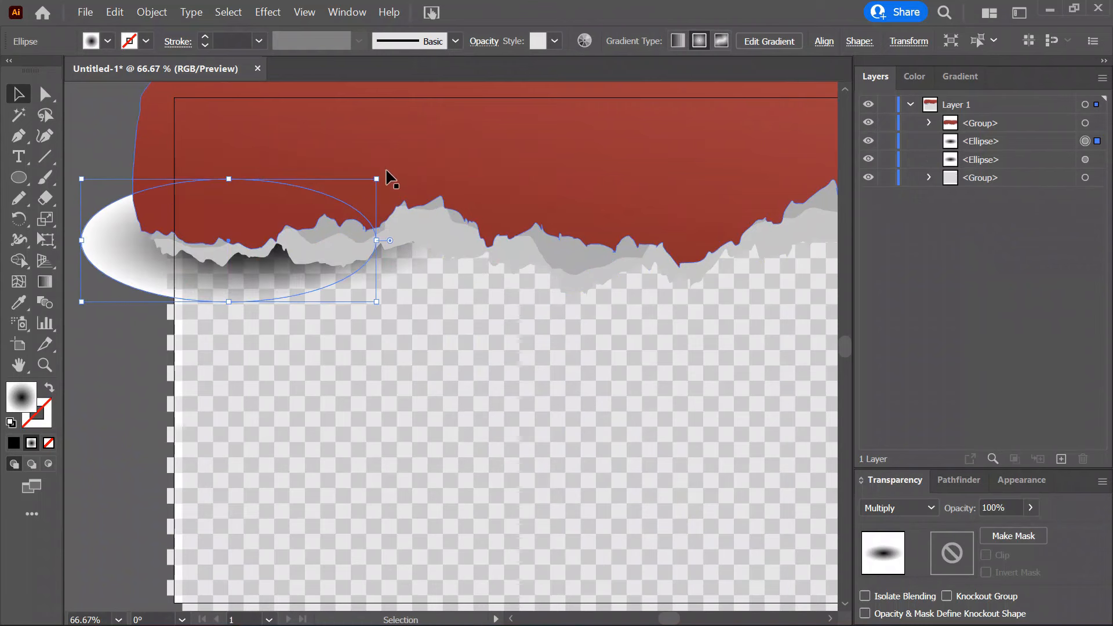
{"action": "left_click_drag", "start_coordinate": [389, 179], "coordinate": [374, 167]}
Duplicate the shadow ellipse under the middle of the torn edge, then widen and rotate it to follow the edge.
{"action": "left_click_drag", "start_coordinate": [217, 268], "coordinate": [455, 280]}
{"action": "left_click_drag", "start_coordinate": [608, 152], "coordinate": [635, 210]}
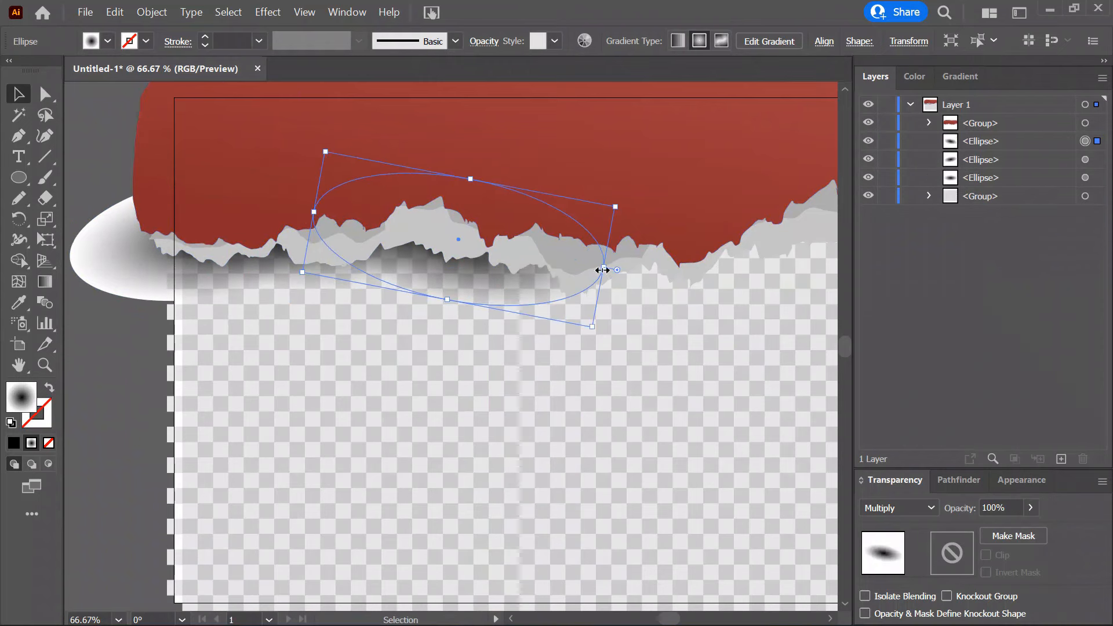
{"action": "left_click_drag", "start_coordinate": [603, 267], "coordinate": [760, 289]}
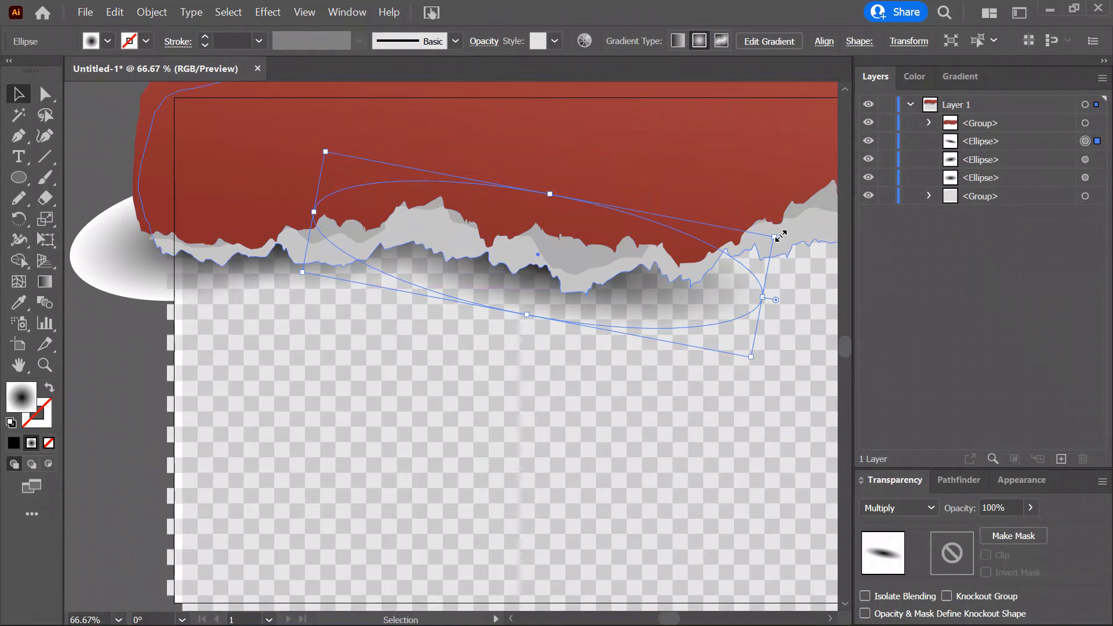
{"action": "left_click_drag", "start_coordinate": [778, 229], "coordinate": [764, 216]}
{"action": "left_click_drag", "start_coordinate": [638, 286], "coordinate": [601, 284]}
Duplicate the shadow ellipse to the right end of the torn edge and rotate it to follow the upward slope.
{"action": "left_click_drag", "start_coordinate": [716, 380], "coordinate": [484, 419]}
{"action": "left_click_drag", "start_coordinate": [414, 324], "coordinate": [648, 328], "text": "alt"}
{"action": "left_click_drag", "start_coordinate": [744, 248], "coordinate": [745, 188]}
{"action": "left_click_drag", "start_coordinate": [603, 297], "coordinate": [587, 294]}
{"action": "left_click_drag", "start_coordinate": [515, 337], "coordinate": [521, 341]}
{"action": "left_click", "coordinate": [669, 422]}
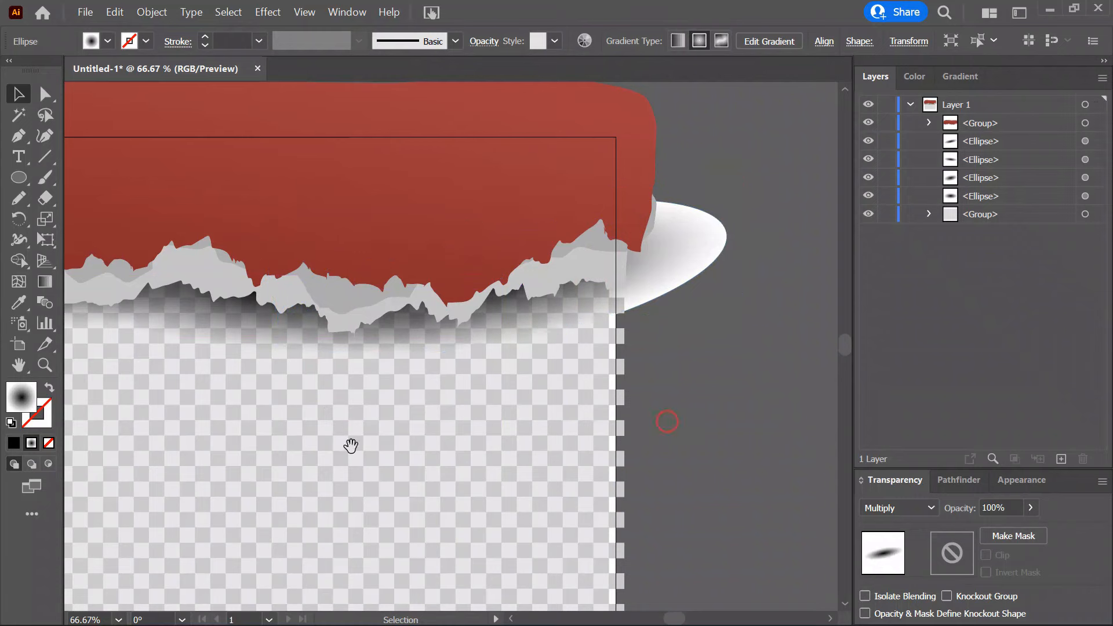
Select all four shadow ellipses and group them.
{"action": "left_click_drag", "start_coordinate": [283, 445], "coordinate": [572, 378]}
{"action": "scroll", "coordinate": [572, 378], "scroll_direction": "down", "scroll_amount": 2}
{"action": "left_click_drag", "start_coordinate": [743, 425], "coordinate": [644, 383]}
{"action": "scroll", "coordinate": [524, 230], "scroll_direction": "up", "scroll_amount": 2}
{"action": "scroll", "coordinate": [484, 388], "scroll_direction": "down", "scroll_amount": 1}
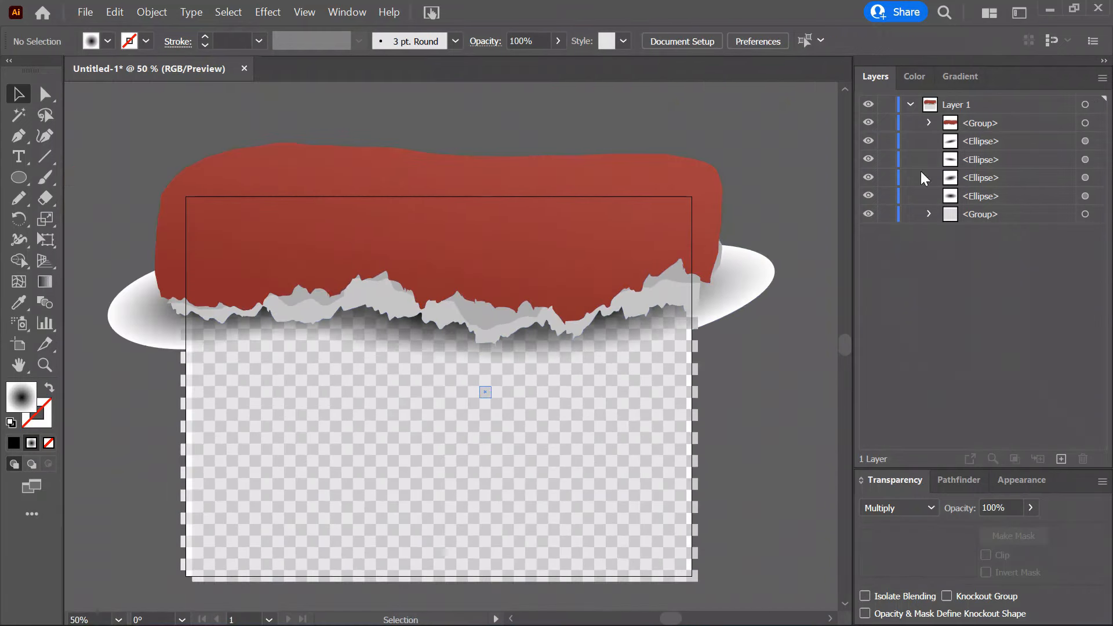
{"action": "left_click", "coordinate": [1086, 141]}
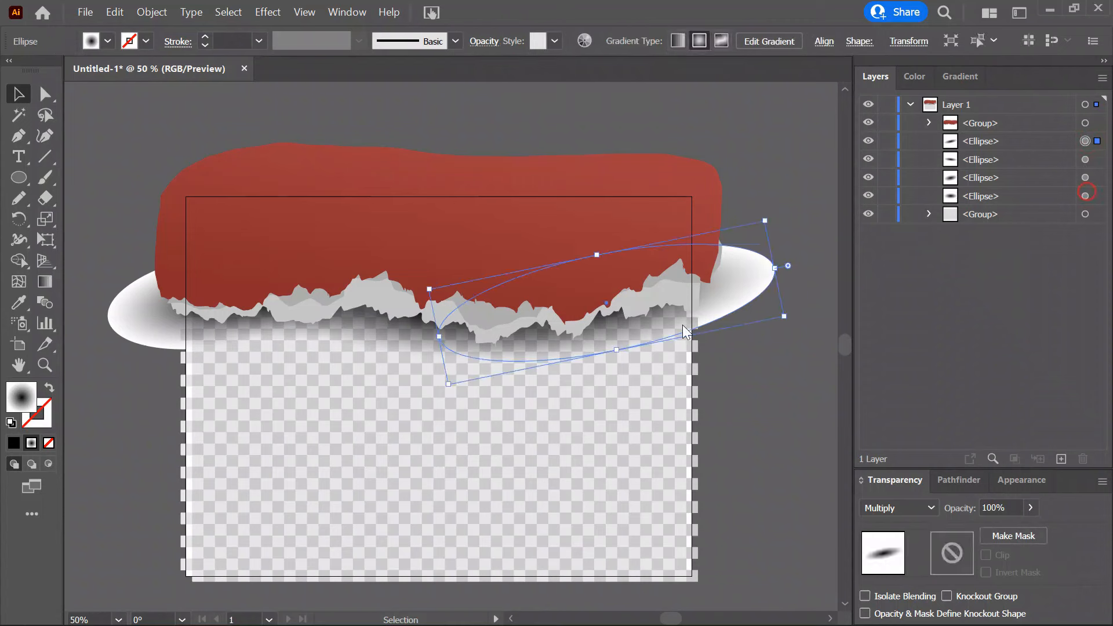
{"action": "left_click", "coordinate": [1086, 194], "text": "shift"}
{"action": "key", "text": "ctrl+g"}
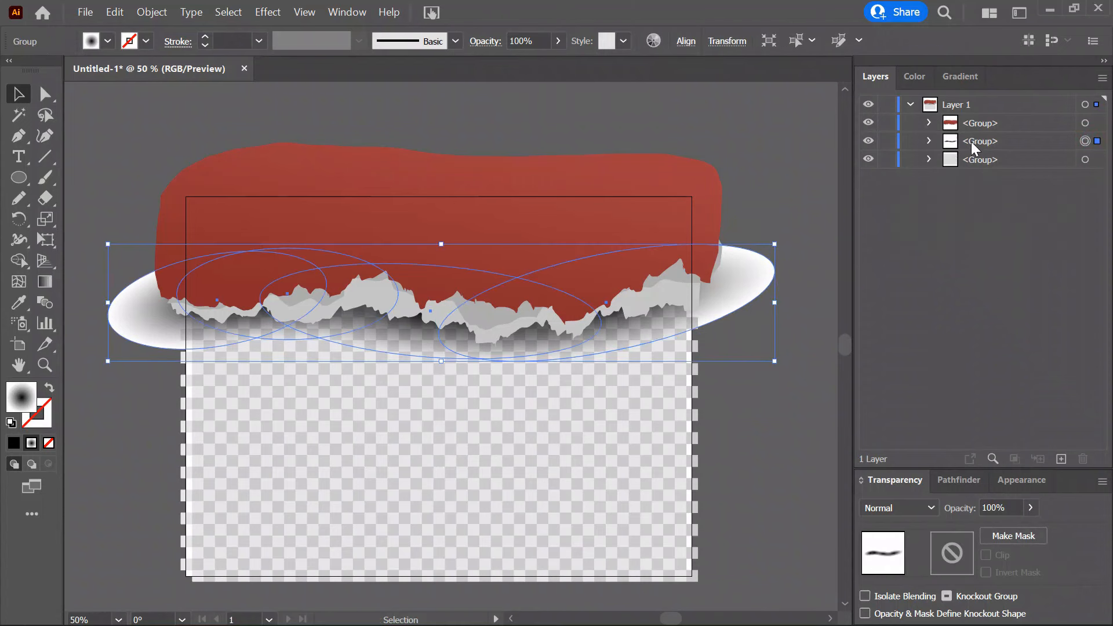
Lower the opacity of the shadow group to soften the shadow under the torn edge, and deselect it.
{"action": "left_click", "coordinate": [1032, 510]}
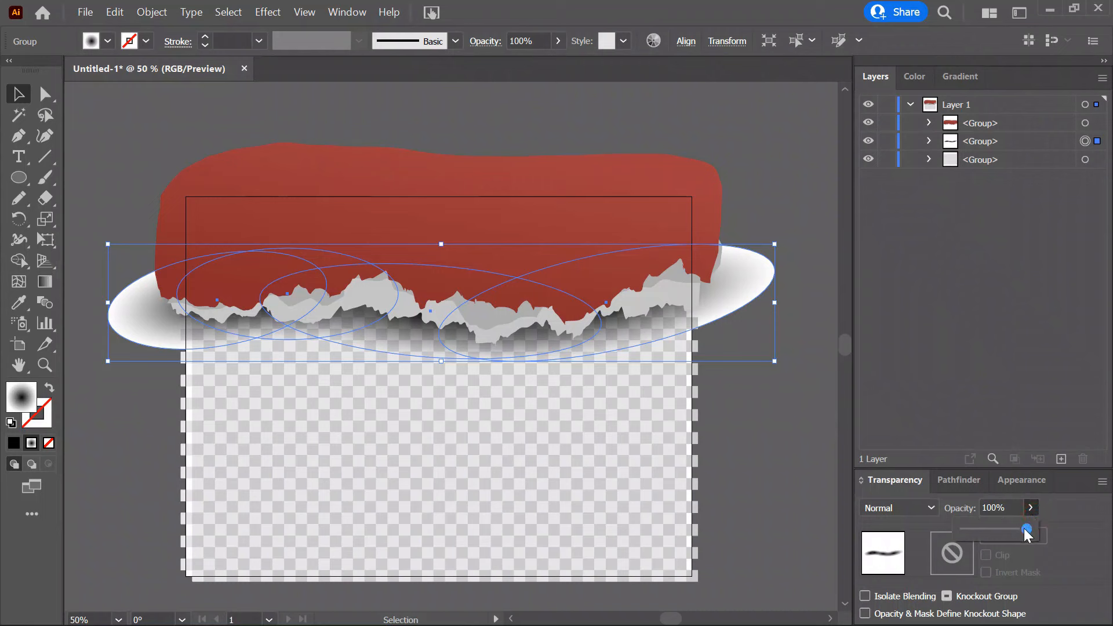
{"action": "left_click", "coordinate": [777, 412]}
{"action": "left_click_drag", "start_coordinate": [760, 388], "coordinate": [785, 333]}
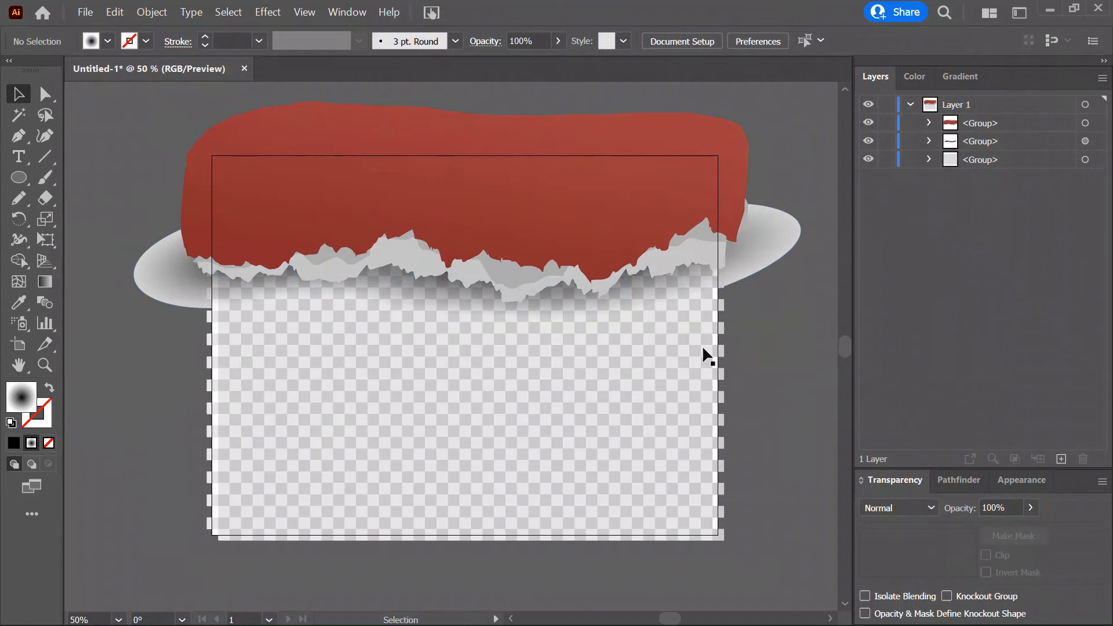